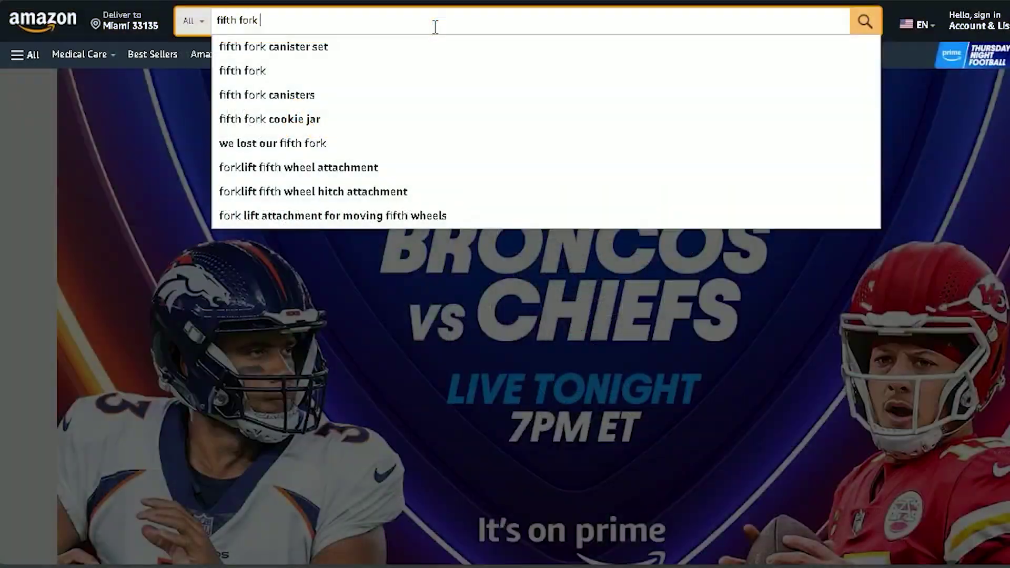
# - Search Amazon for the Fifth Fork cookie jar and advance its From the brand story cards
pyautogui.write('cookie')
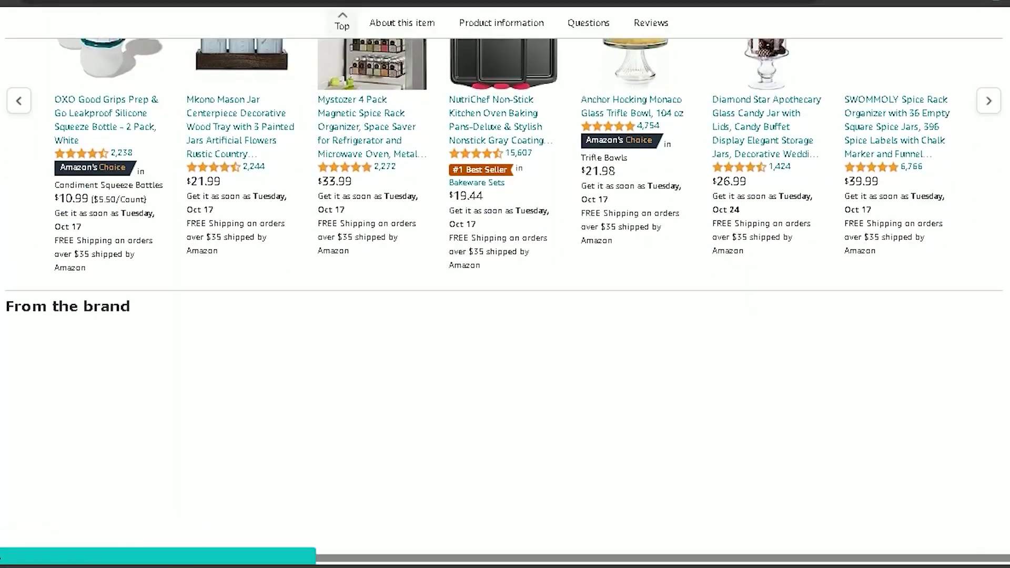
pyautogui.scroll(-4, 684, 163)
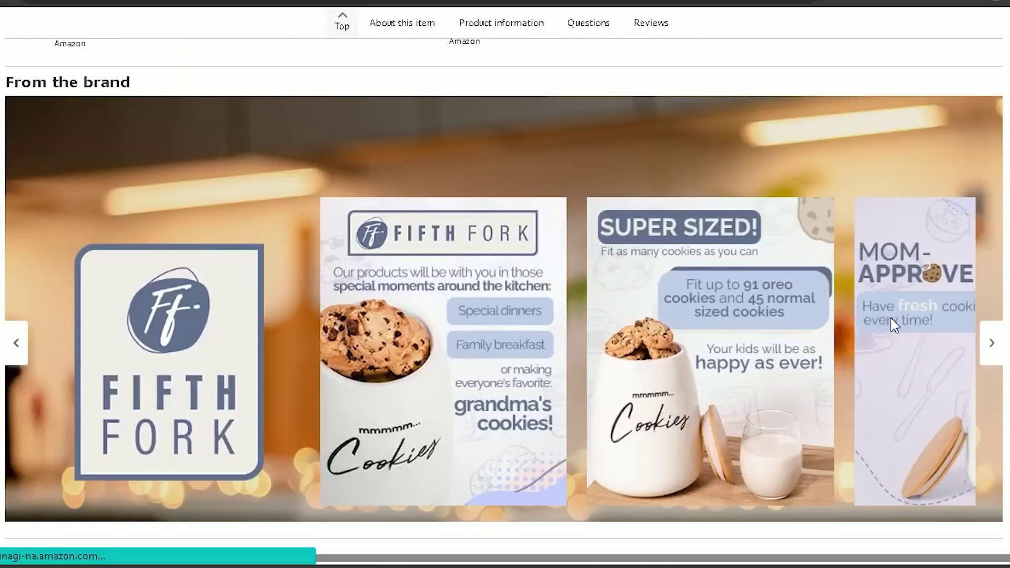
pyautogui.click(992, 343)
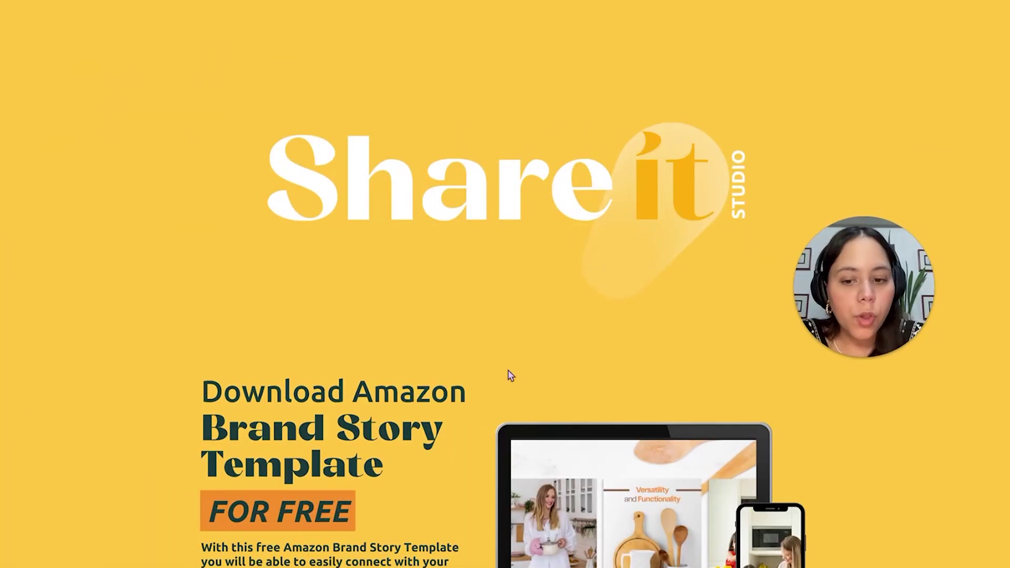
# - Scroll through the Share It Studio free brand story template sign-up form
pyautogui.scroll(-4, 510, 374)
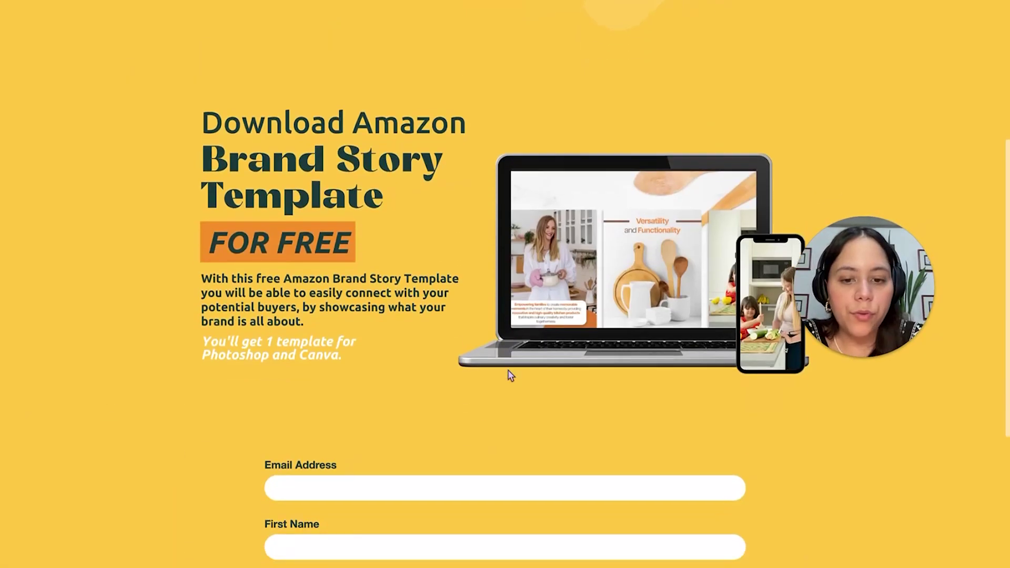
pyautogui.scroll(-3, 510, 374)
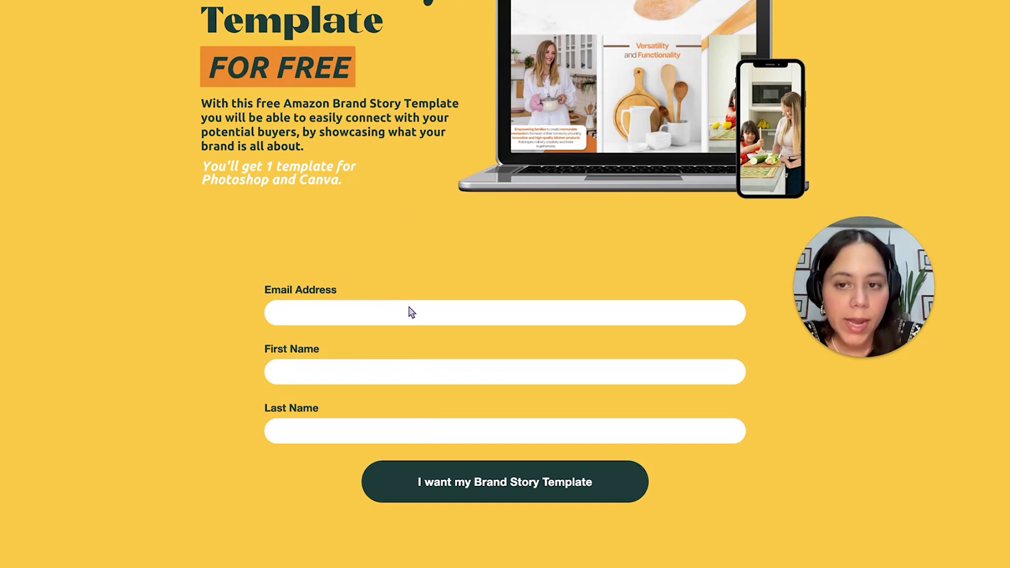
pyautogui.scroll(3, 417, 201)
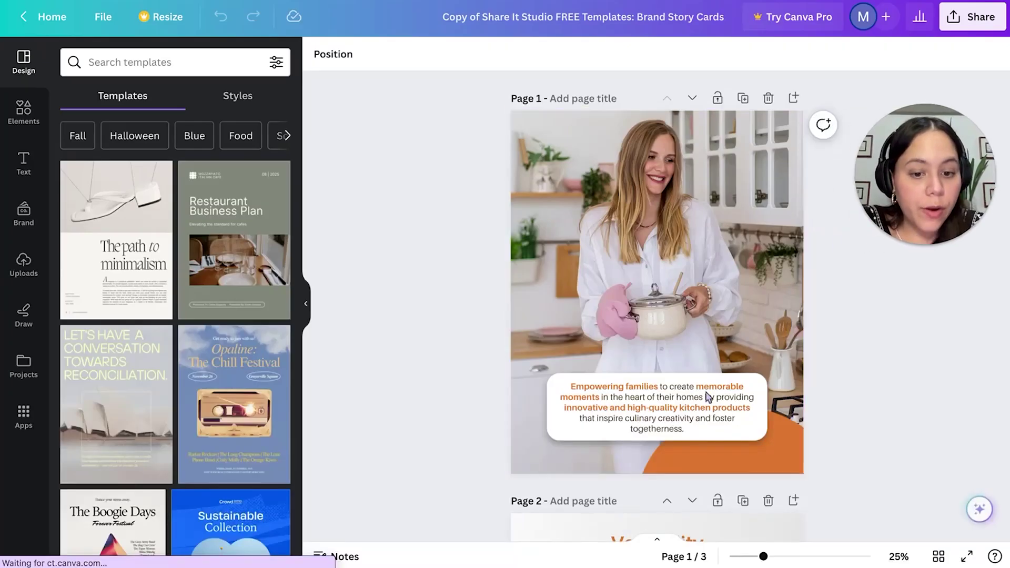
# - Scroll the template pages, collapse the side panel, and select the page 1 kitchen photo
pyautogui.scroll(-3, 709, 394)
pyautogui.scroll(-5, 708, 395)
pyautogui.scroll(10, 469, 353)
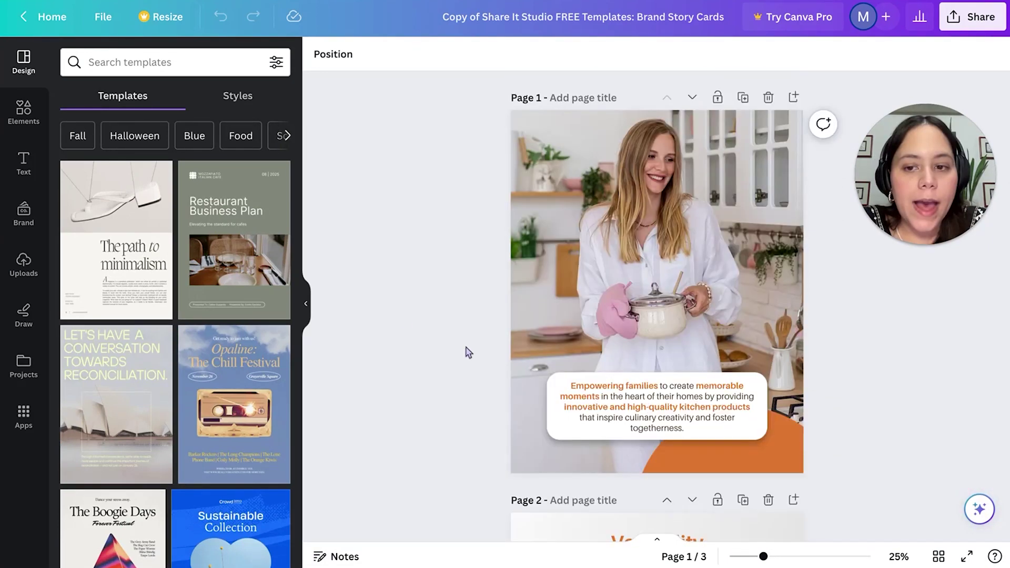
pyautogui.click(306, 311)
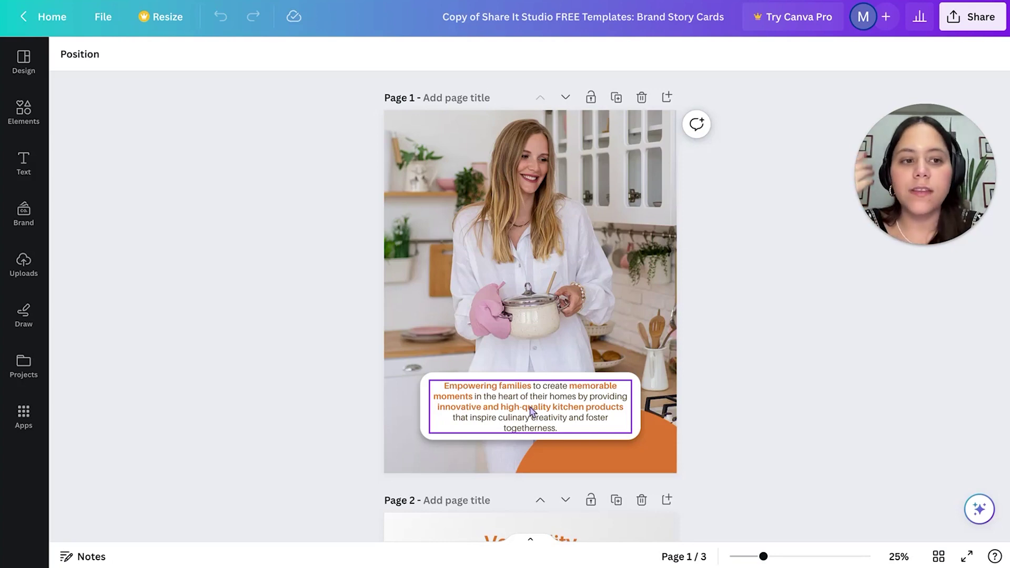
pyautogui.click(628, 346)
pyautogui.click(701, 222)
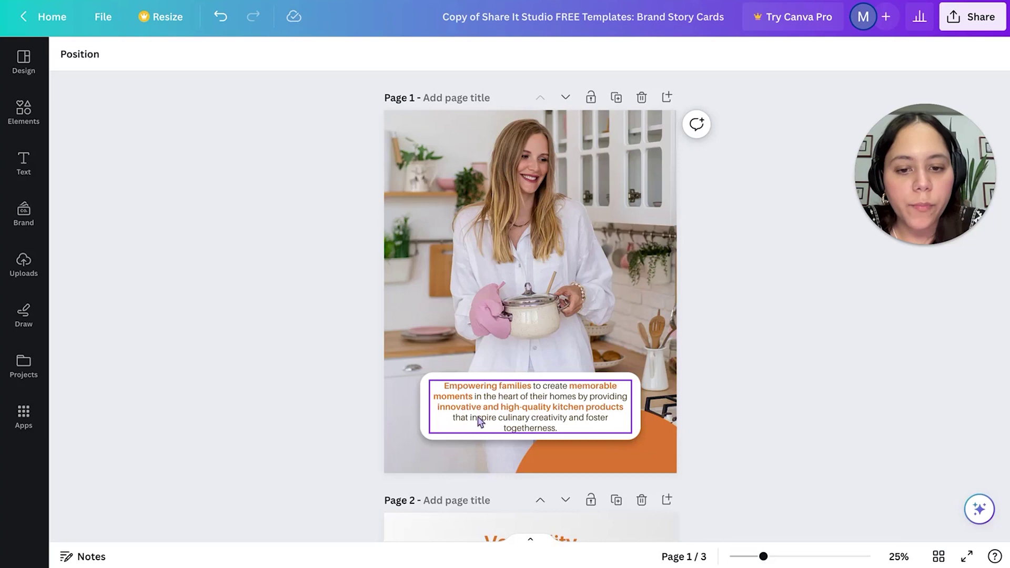
# - Unlock the kitchen background photo on page 1
pyautogui.click(658, 453)
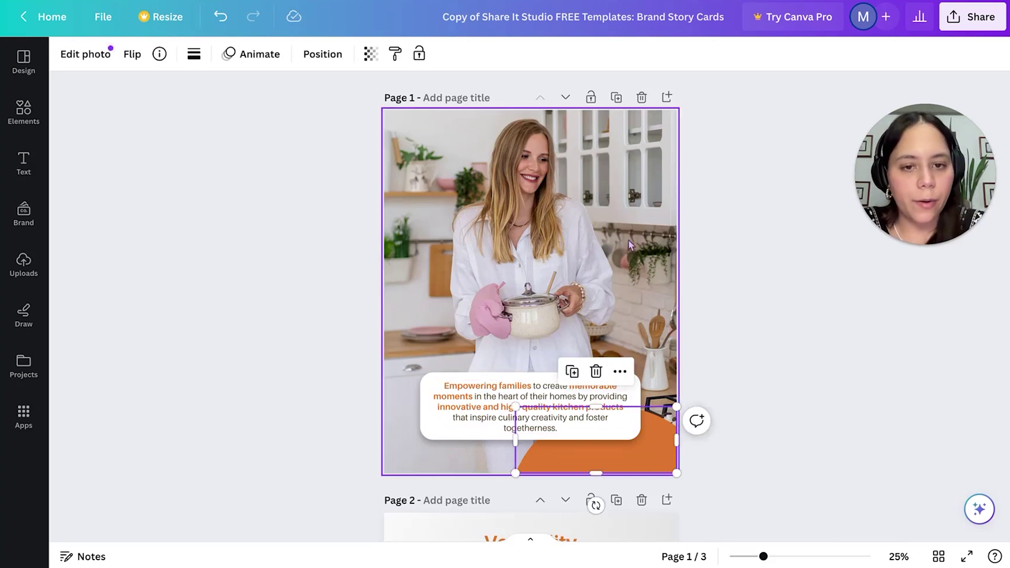
pyautogui.click(798, 219)
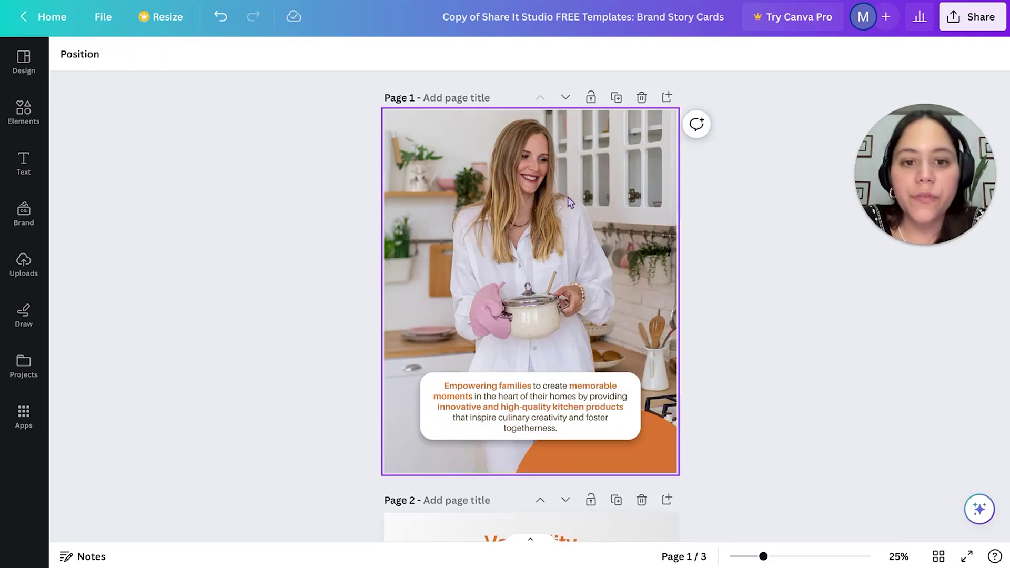
pyautogui.click(570, 202)
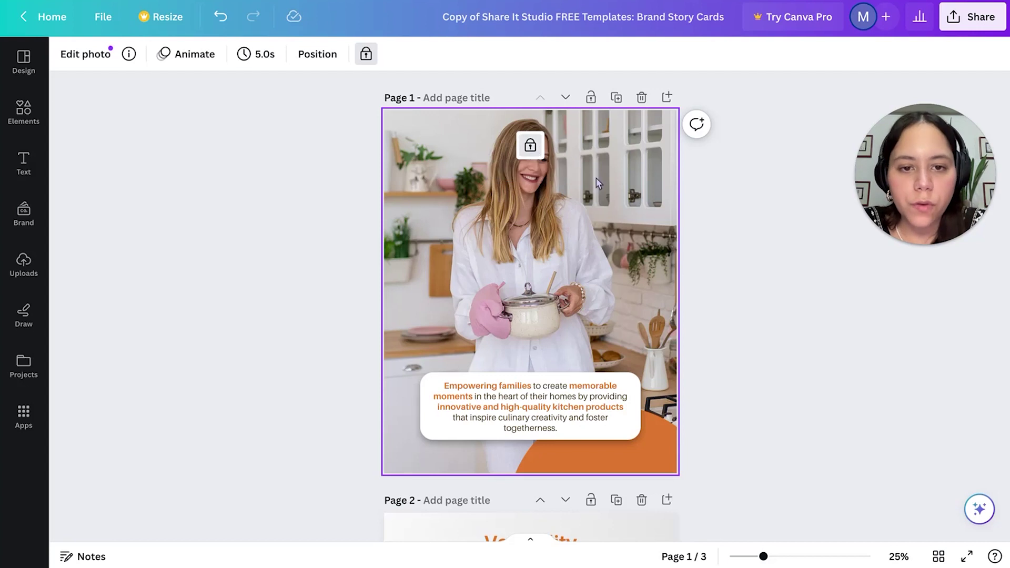
pyautogui.click(531, 146)
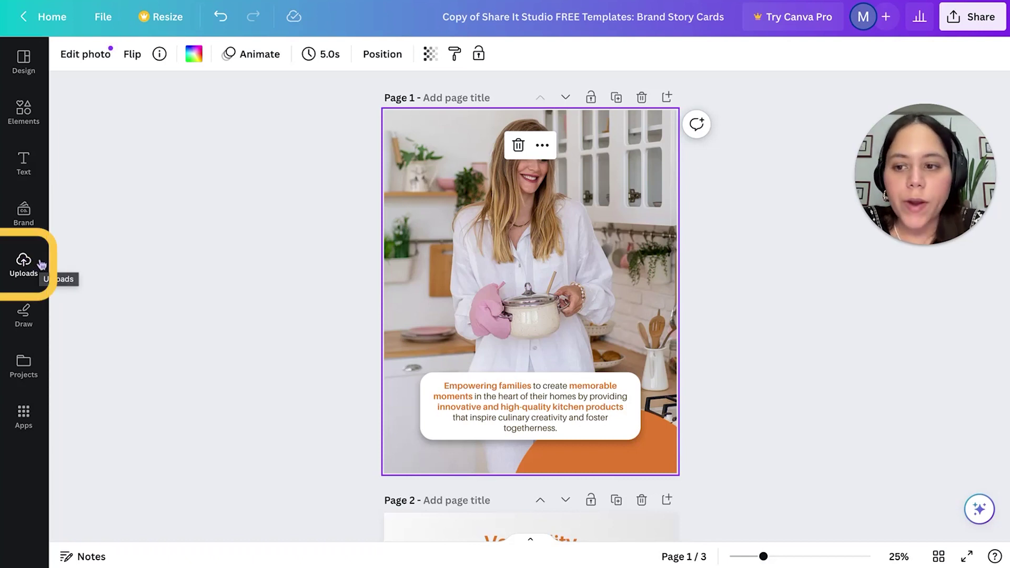
# - Place the uploaded wood-table Toilet Timer photo and enlarge it past all page edges
pyautogui.click(41, 265)
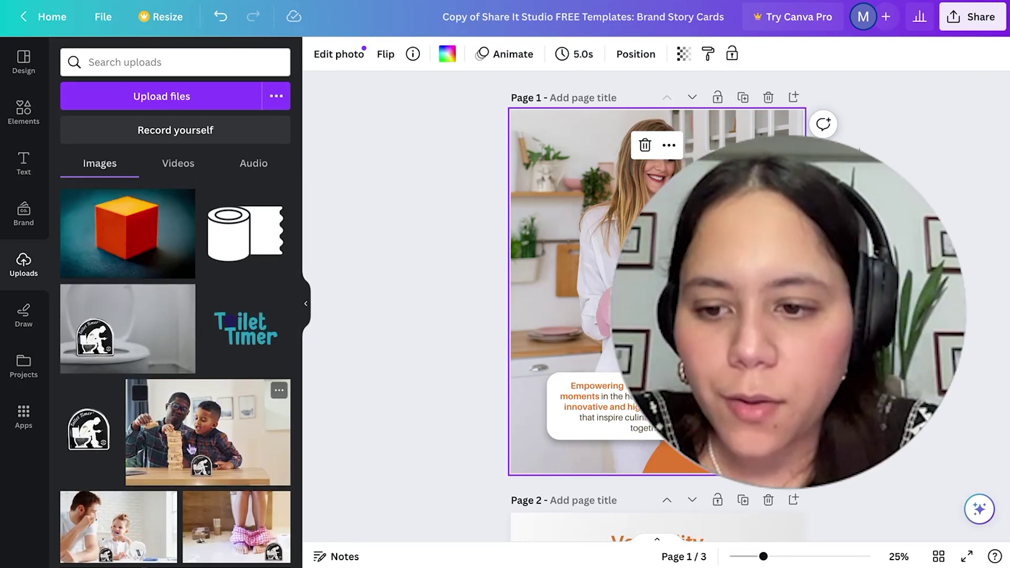
pyautogui.scroll(-6, 191, 450)
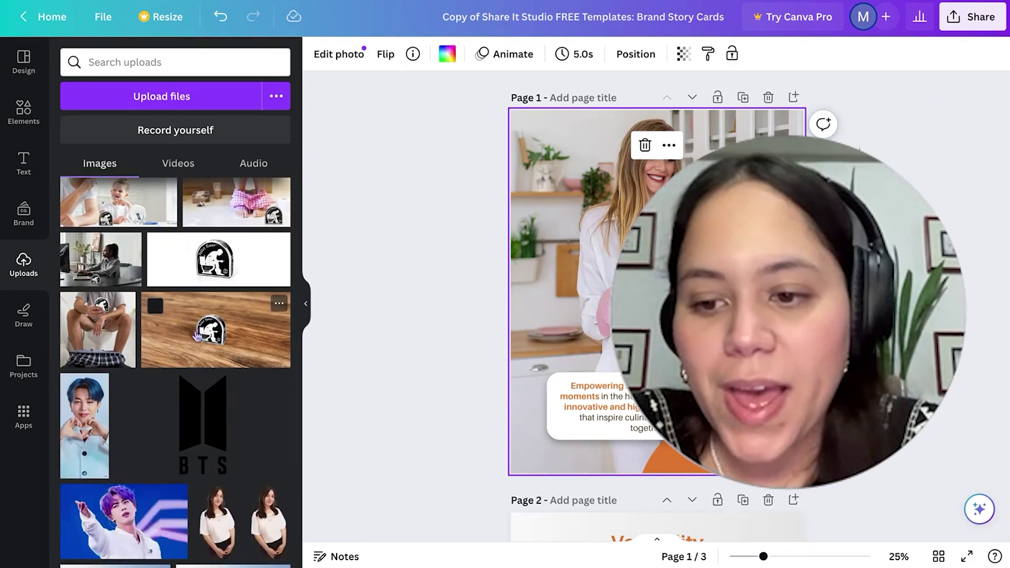
pyautogui.scroll(3, 197, 337)
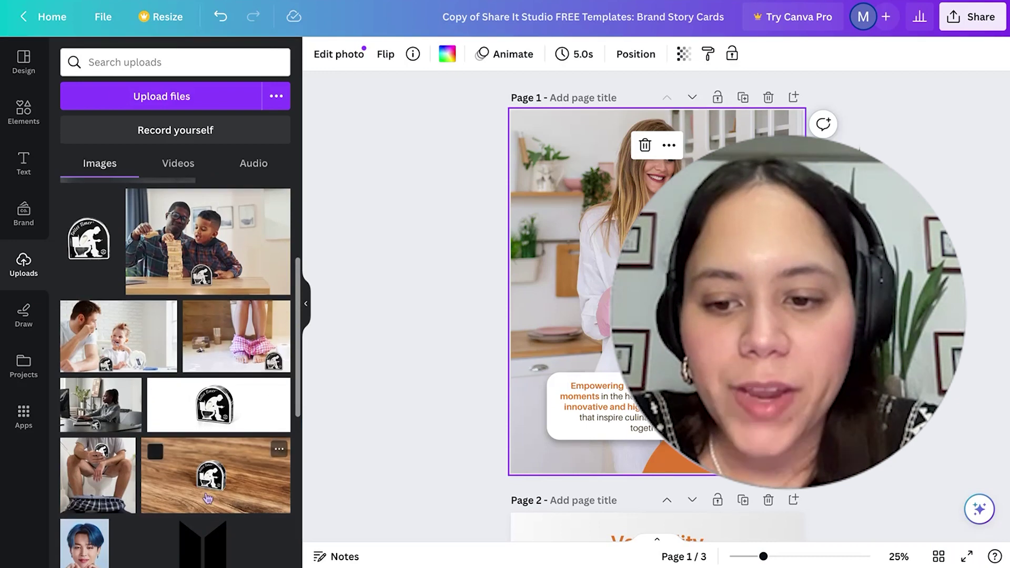
pyautogui.moveTo(207, 499); pyautogui.dragTo(604, 293)
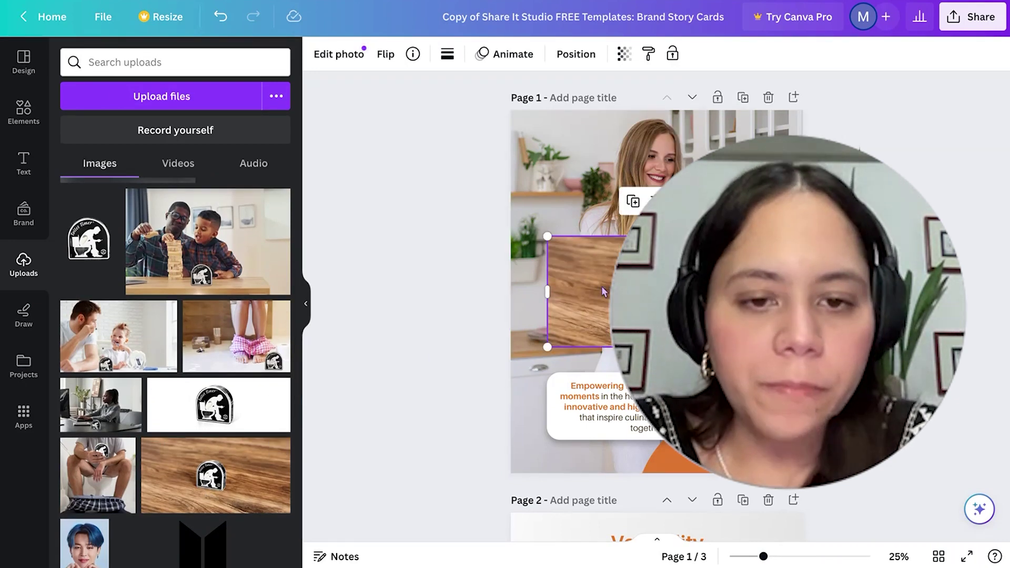
pyautogui.press('Delete')
pyautogui.moveTo(188, 491); pyautogui.dragTo(603, 272)
pyautogui.moveTo(565, 219); pyautogui.dragTo(376, 103)
pyautogui.moveTo(705, 226); pyautogui.dragTo(696, 247)
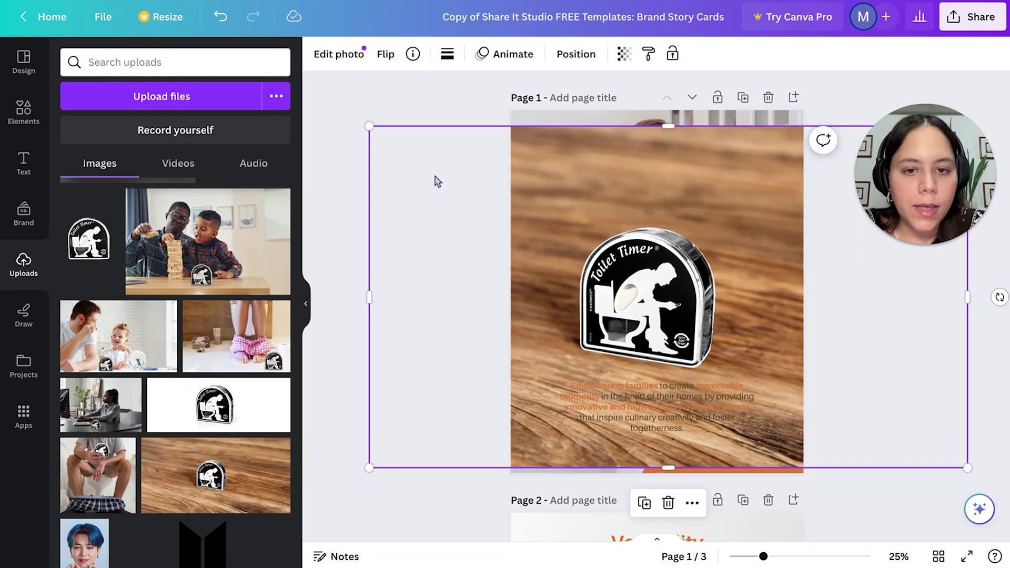
pyautogui.moveTo(370, 127); pyautogui.dragTo(319, 107)
pyautogui.moveTo(730, 317); pyautogui.dragTo(737, 317)
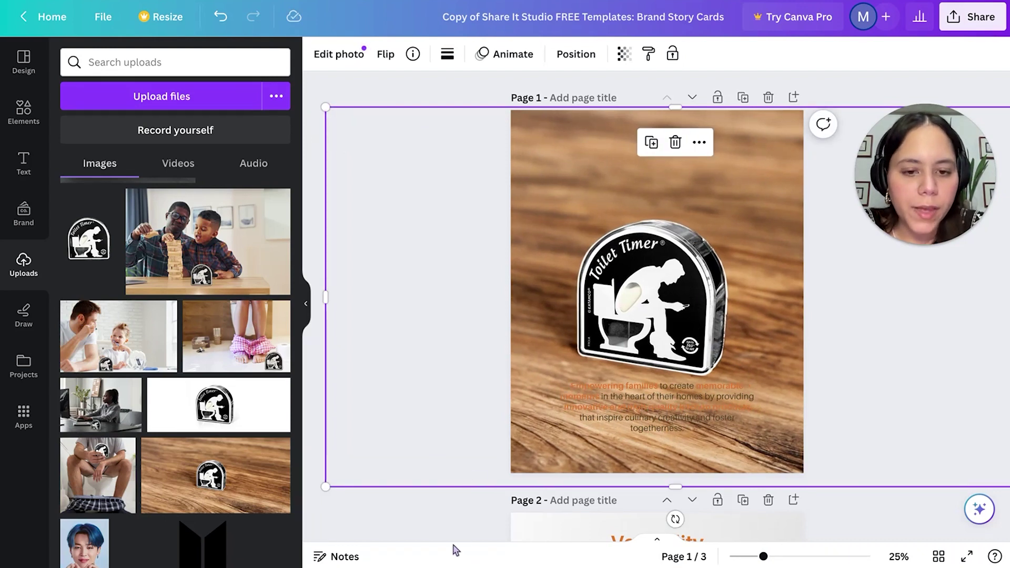
# - Send the wood-table photo to the back so the mission text card shows over it
pyautogui.click(478, 492)
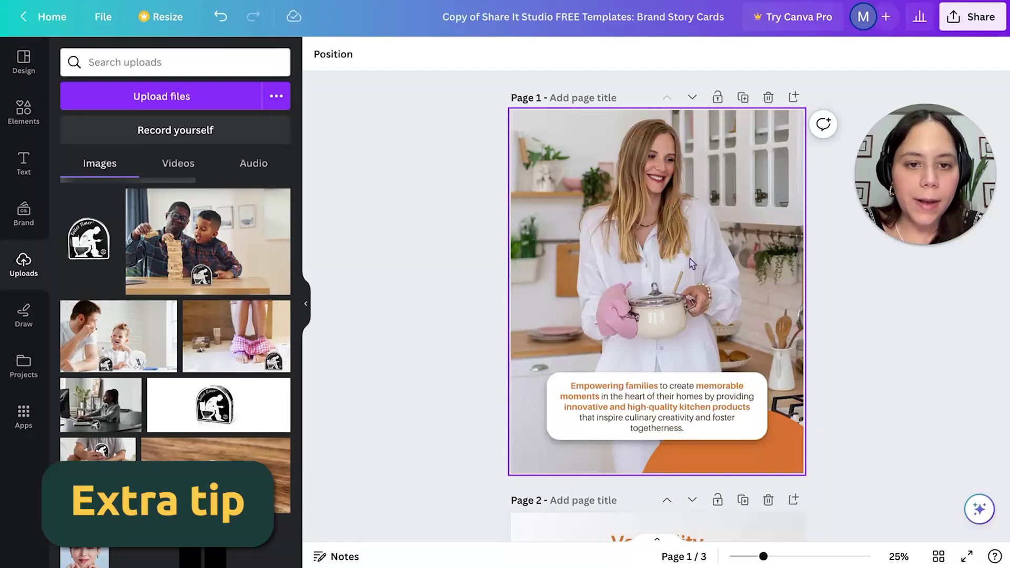
pyautogui.hotkey('ctrl', 'z')
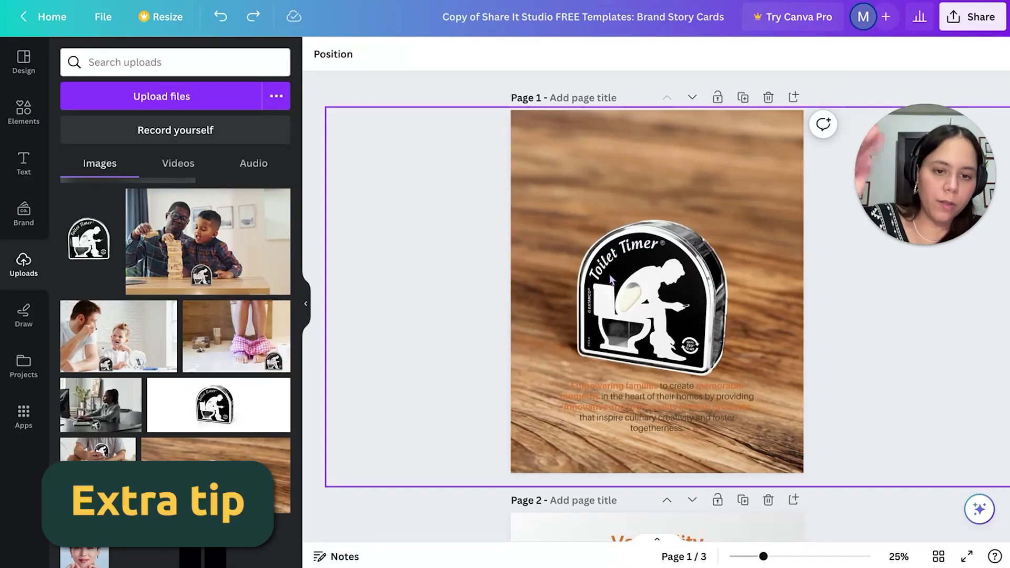
pyautogui.click(646, 208)
pyautogui.rightClick(650, 208)
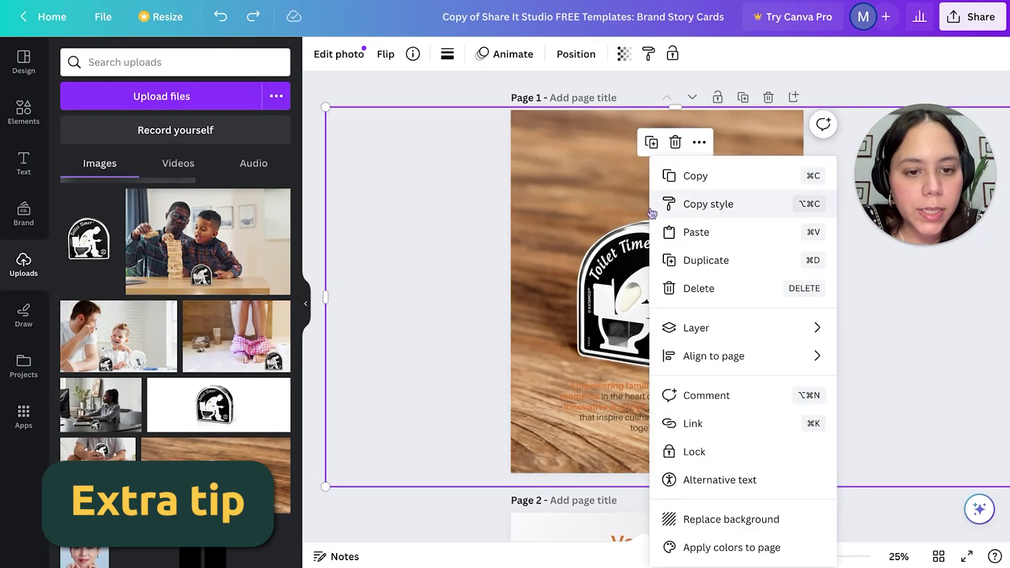
pyautogui.moveTo(738, 328)
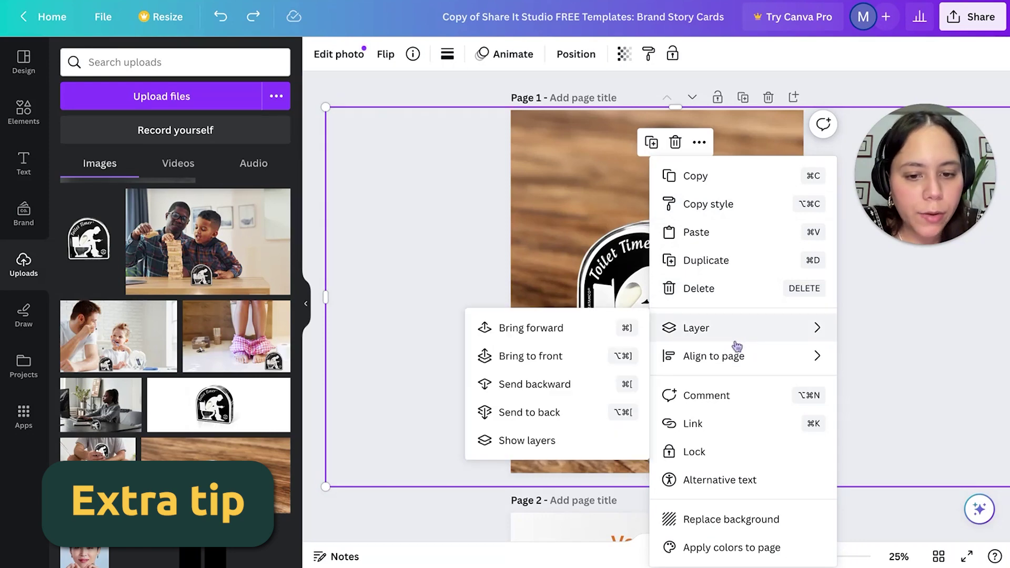
pyautogui.moveTo(683, 333)
pyautogui.click(568, 413)
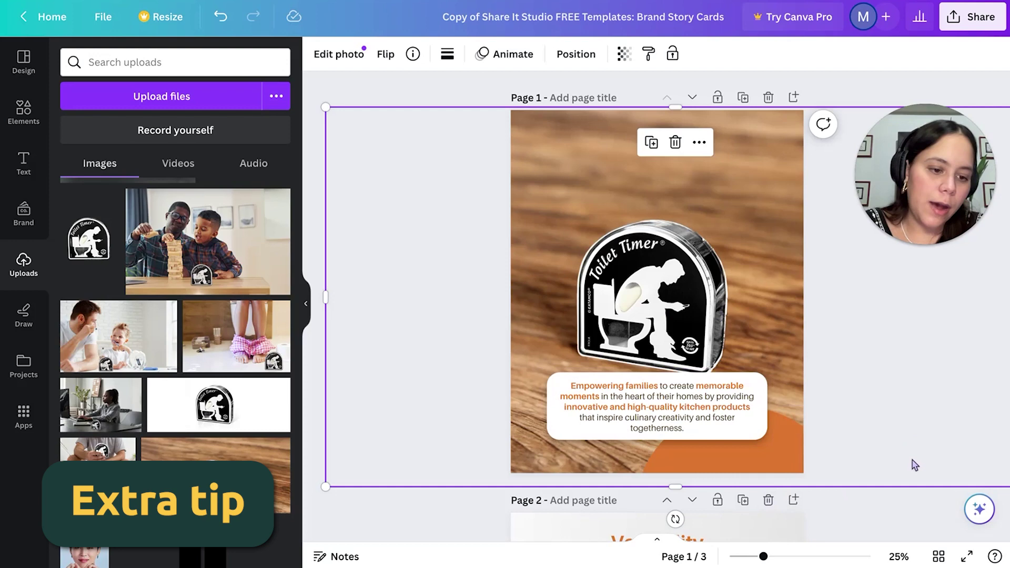
pyautogui.press('Escape')
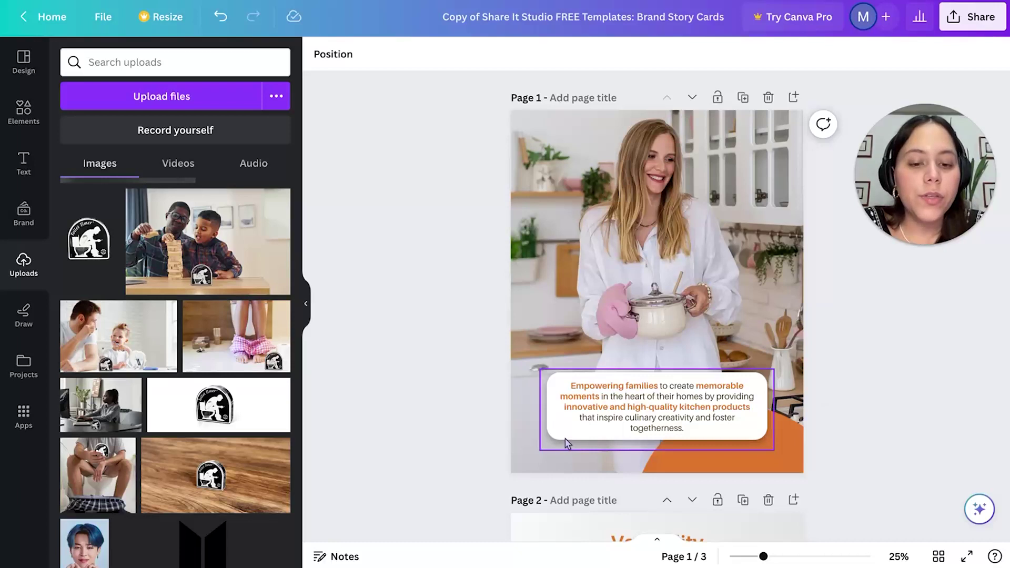
pyautogui.click(567, 444)
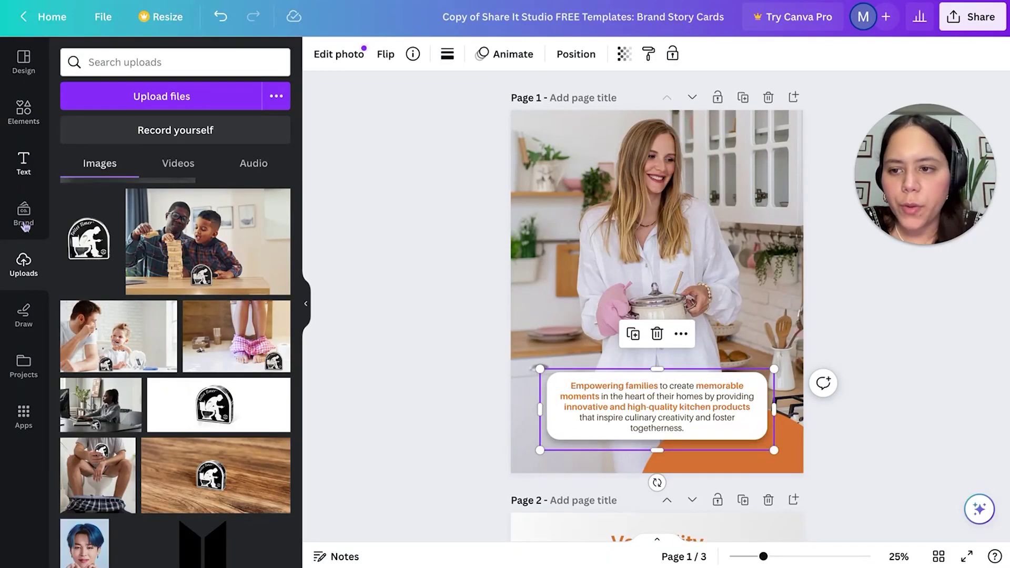
# - Add a brown square from Elements and resize it to cover the mission text card
pyautogui.click(21, 113)
pyautogui.scroll(-1, 178, 245)
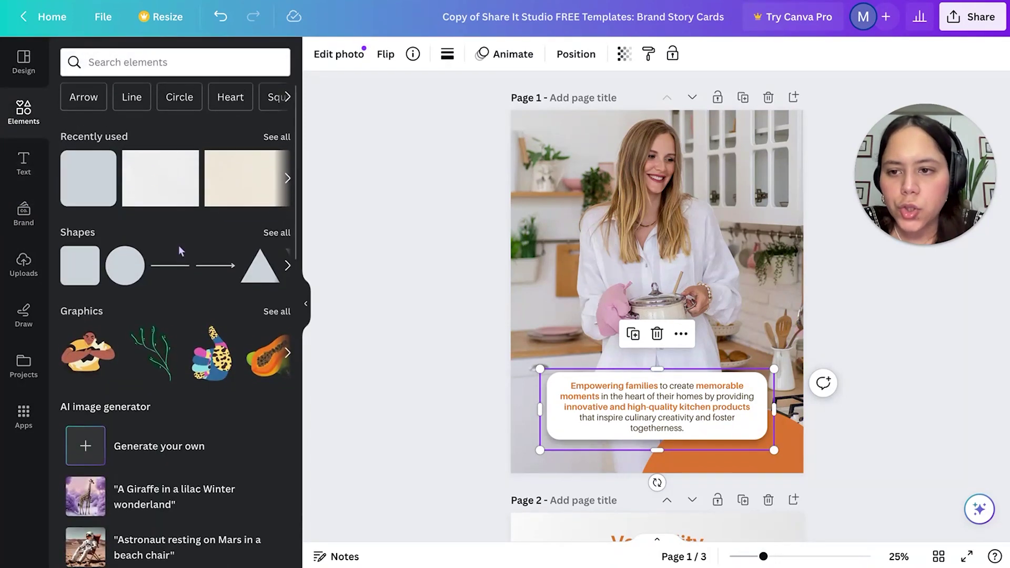
pyautogui.click(89, 172)
pyautogui.moveTo(684, 270); pyautogui.dragTo(608, 381)
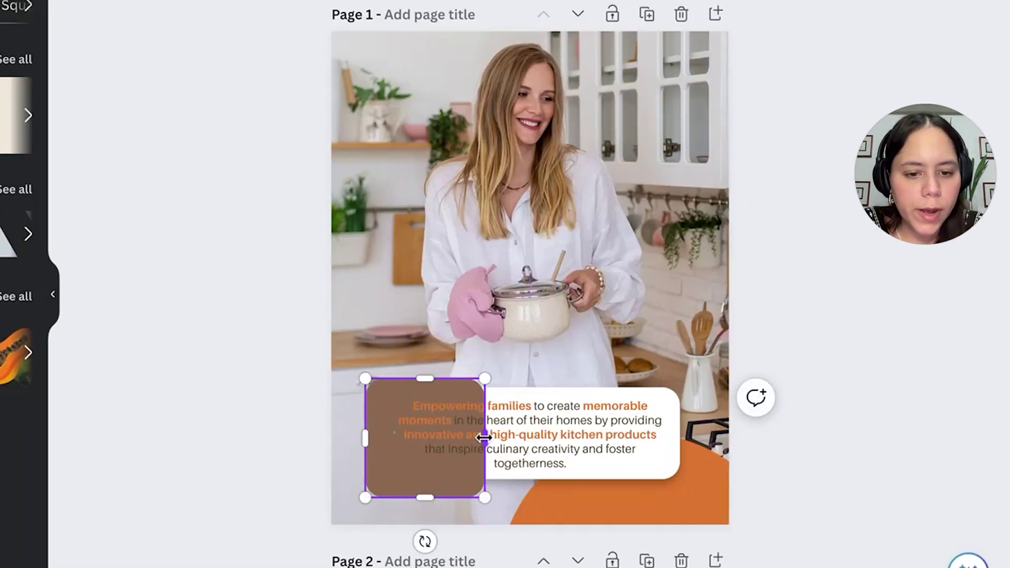
pyautogui.moveTo(484, 437); pyautogui.dragTo(681, 421)
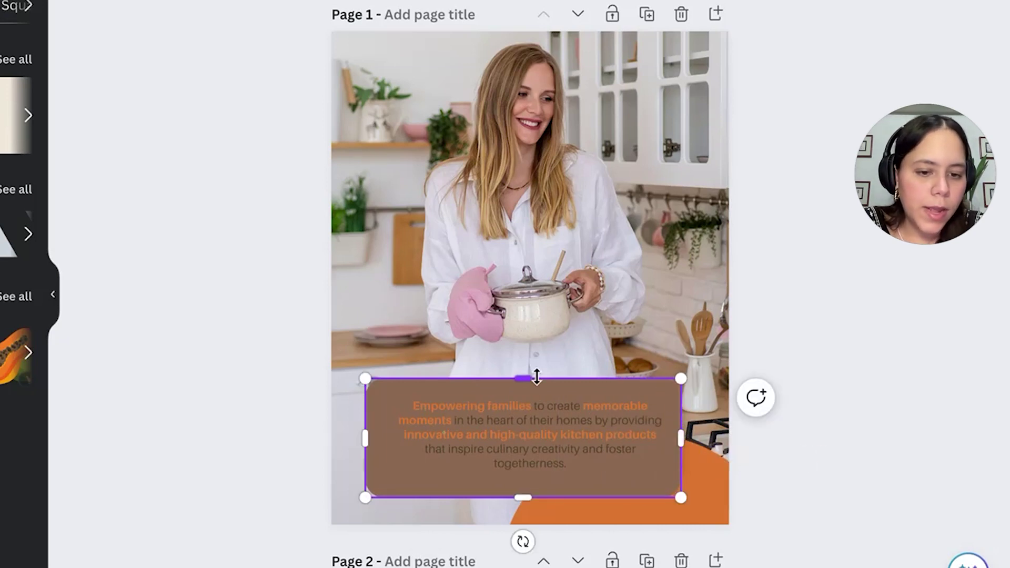
pyautogui.moveTo(524, 409); pyautogui.dragTo(516, 390)
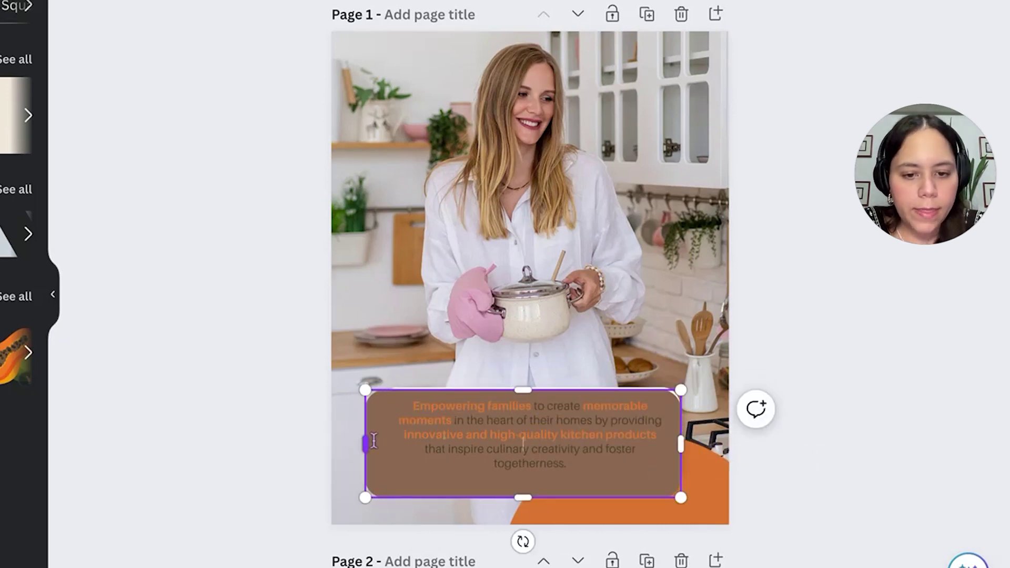
pyautogui.moveTo(366, 440); pyautogui.dragTo(388, 440)
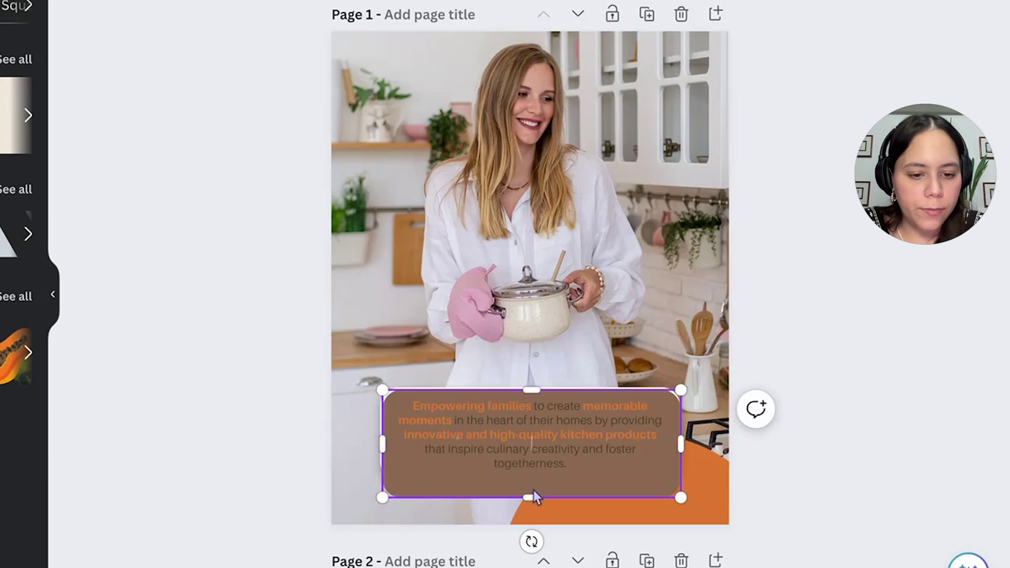
pyautogui.moveTo(534, 487); pyautogui.dragTo(533, 471)
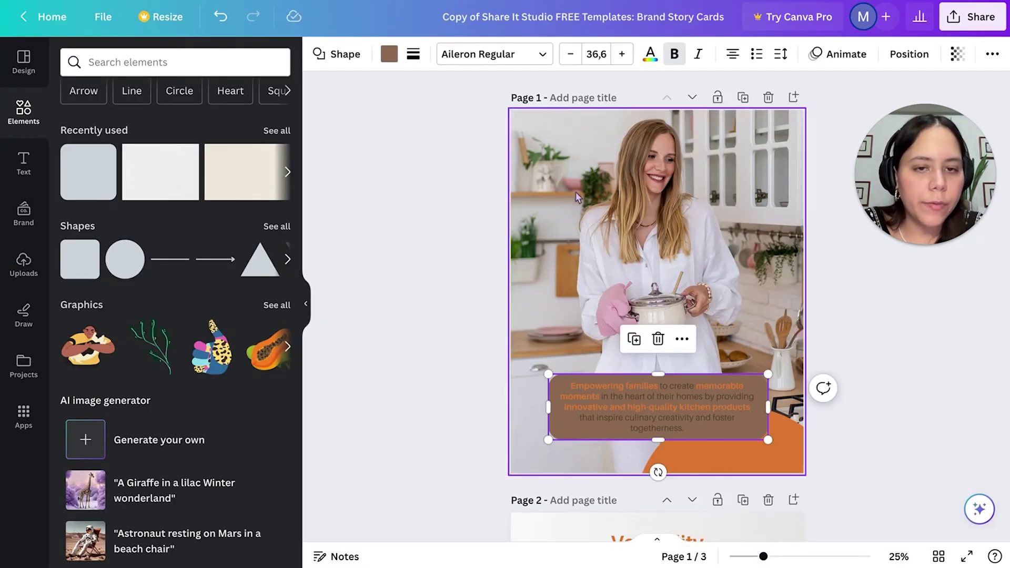
# - Set the text box background to white and re-enter editing of the description text
pyautogui.click(391, 55)
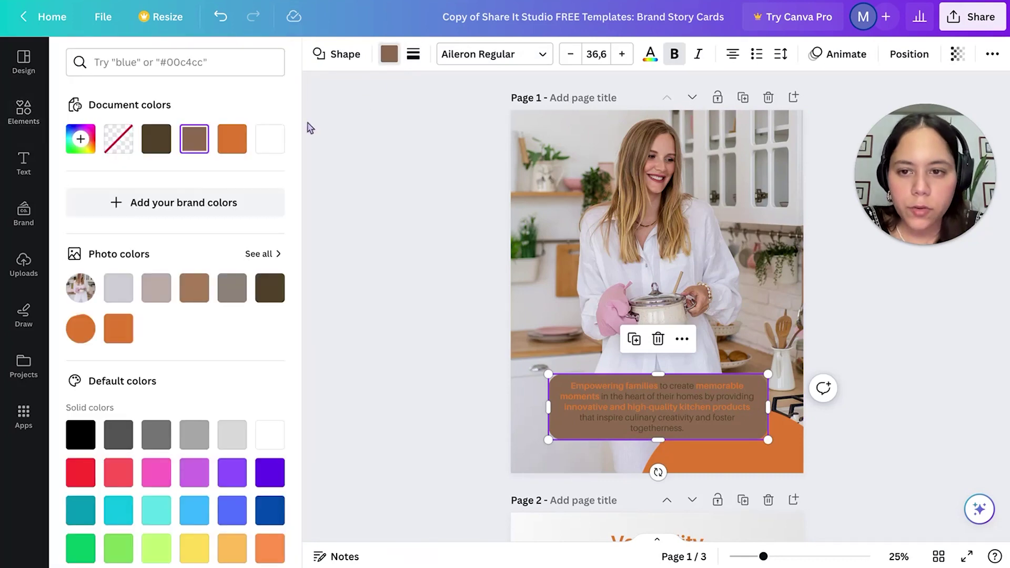
pyautogui.click(272, 140)
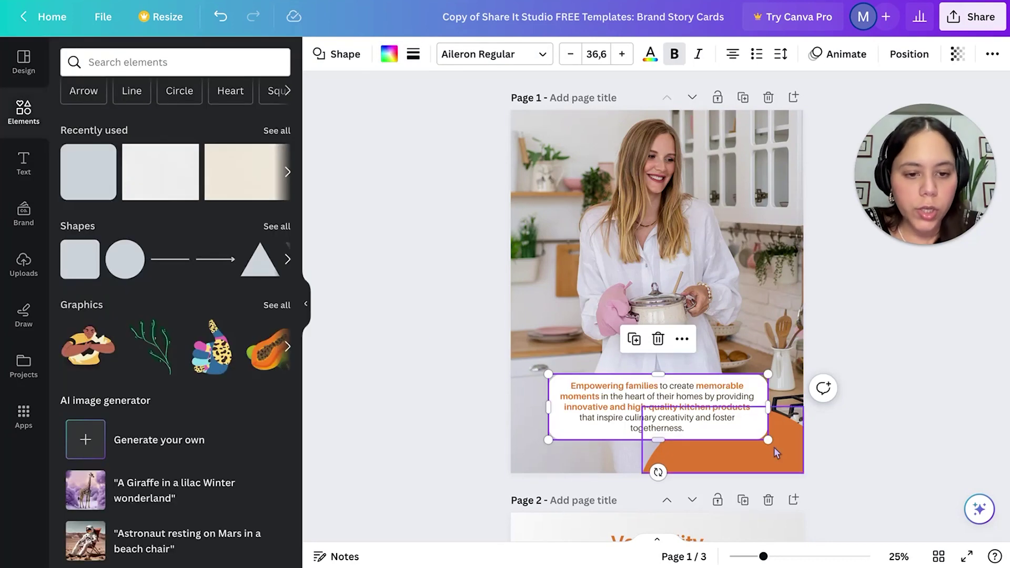
pyautogui.click(719, 417)
pyautogui.click(719, 418)
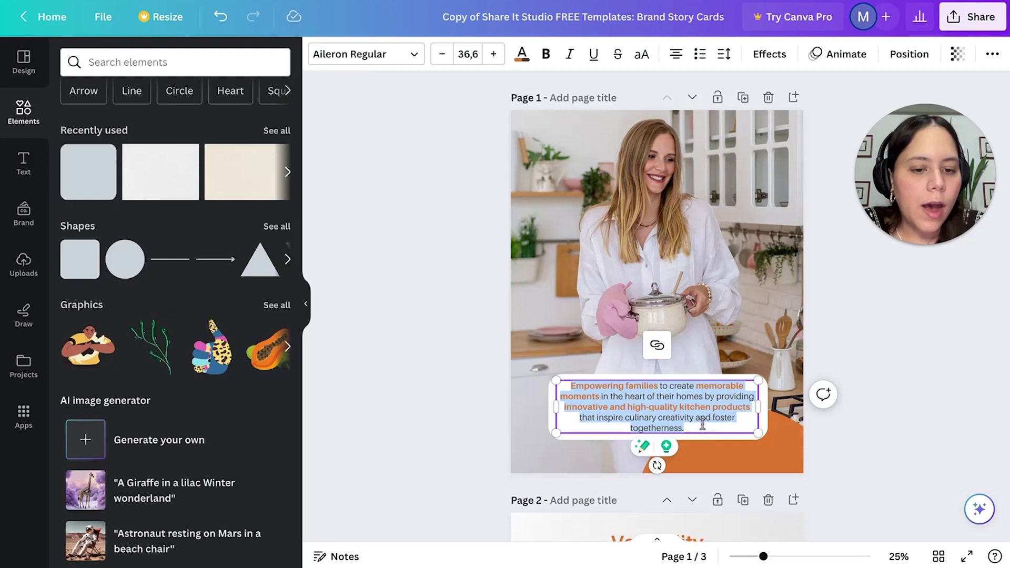
pyautogui.click(465, 349)
pyautogui.click(614, 387)
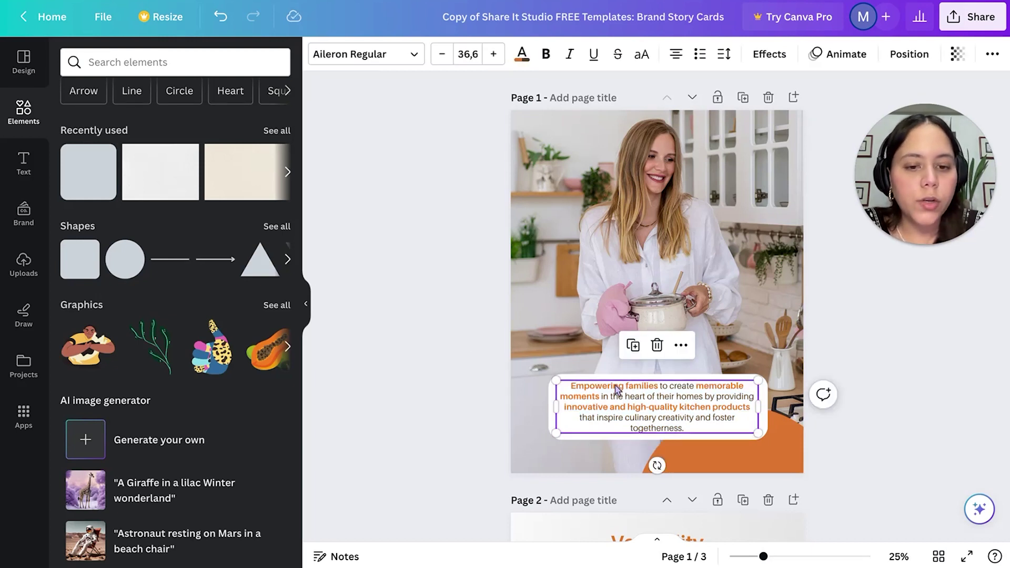
pyautogui.click(615, 384)
pyautogui.click(646, 399)
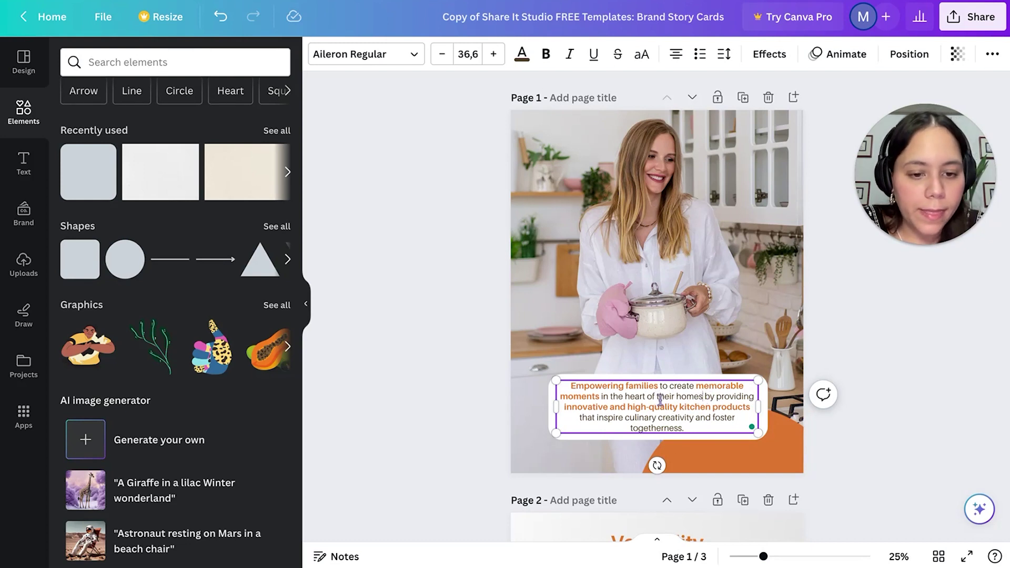
# - Make the words 'their homes' bold and red in the page 1 description
pyautogui.moveTo(661, 400); pyautogui.dragTo(655, 399)
pyautogui.click(547, 54)
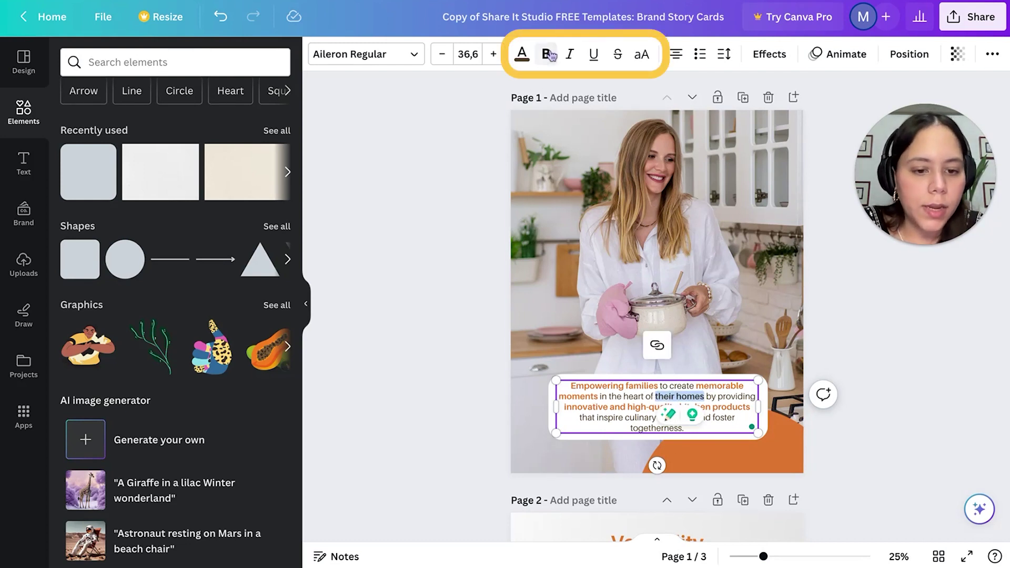
pyautogui.click(532, 63)
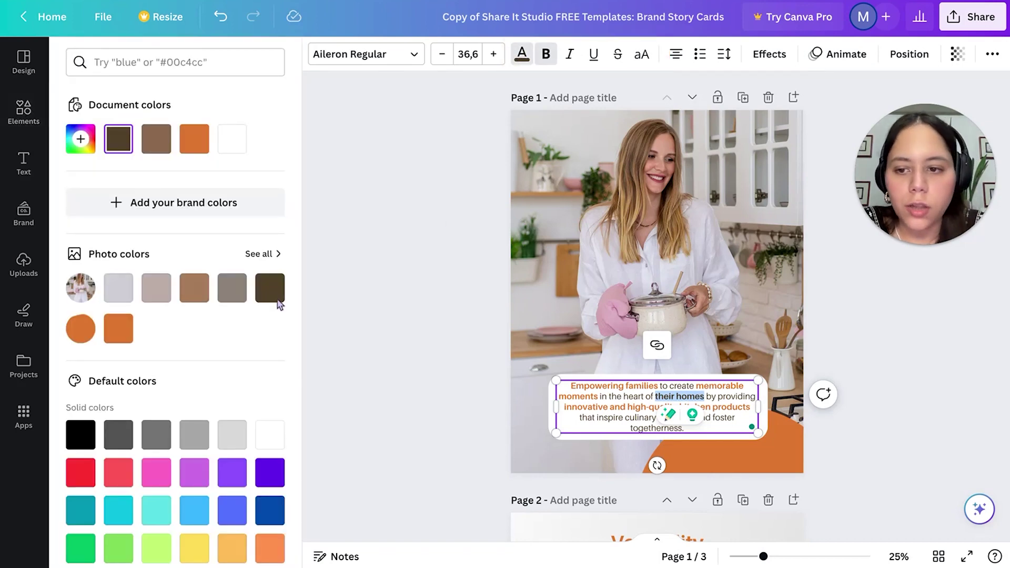
pyautogui.click(82, 471)
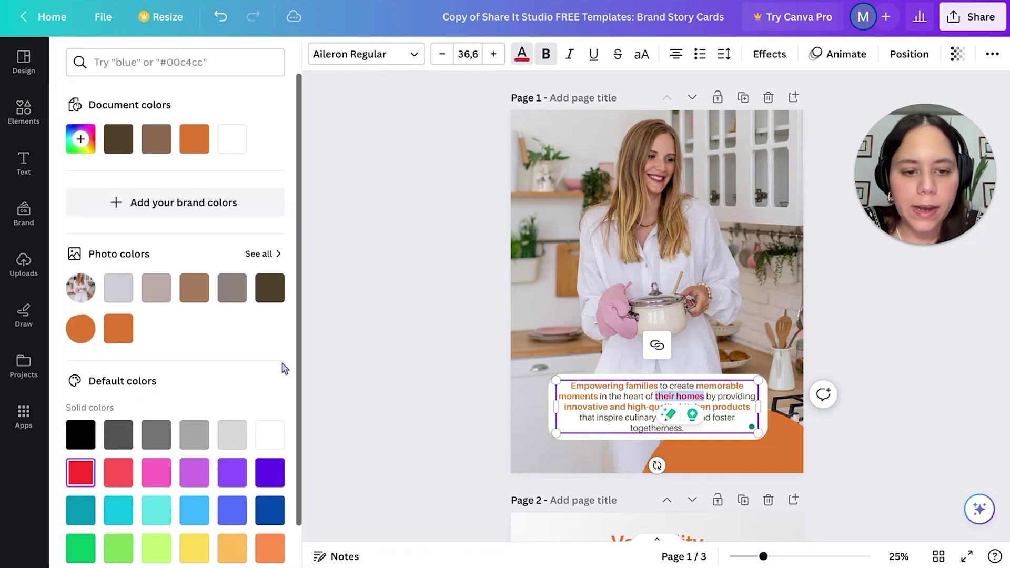
pyautogui.click(406, 263)
pyautogui.click(436, 337)
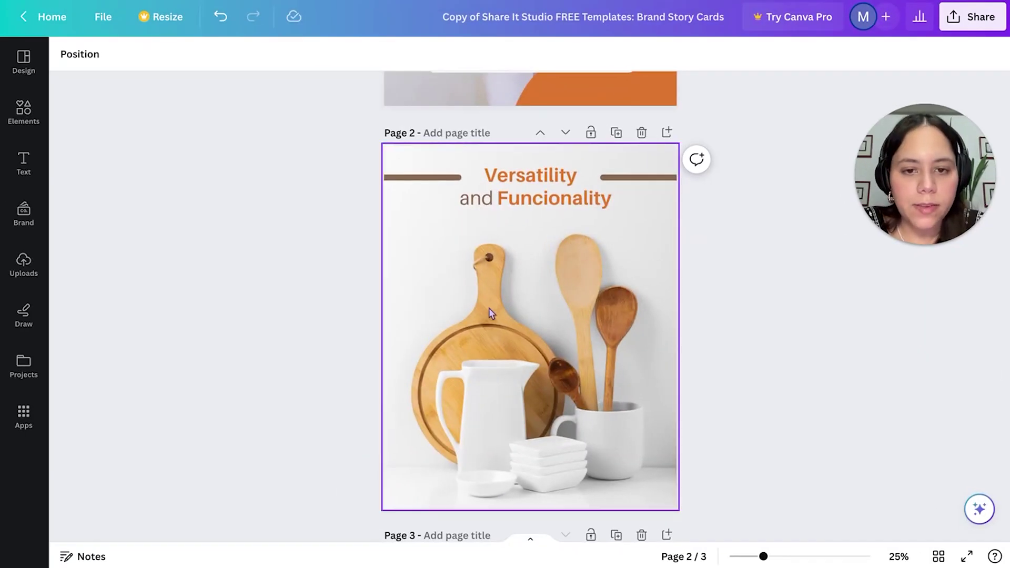
# - Inspect page 2's photo and divider line, then move to page 3's caption card
pyautogui.click(492, 313)
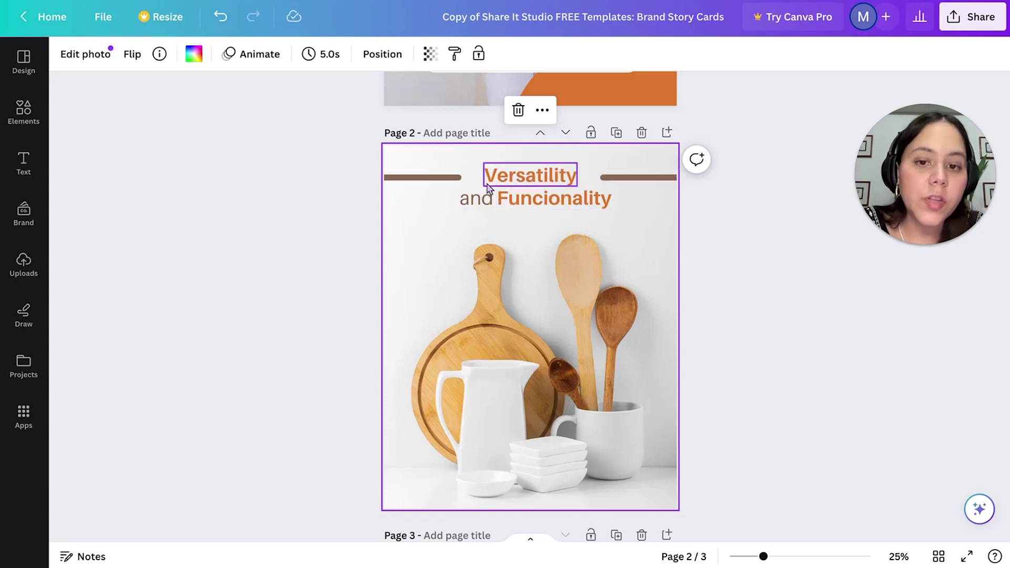
pyautogui.click(441, 176)
pyautogui.click(684, 243)
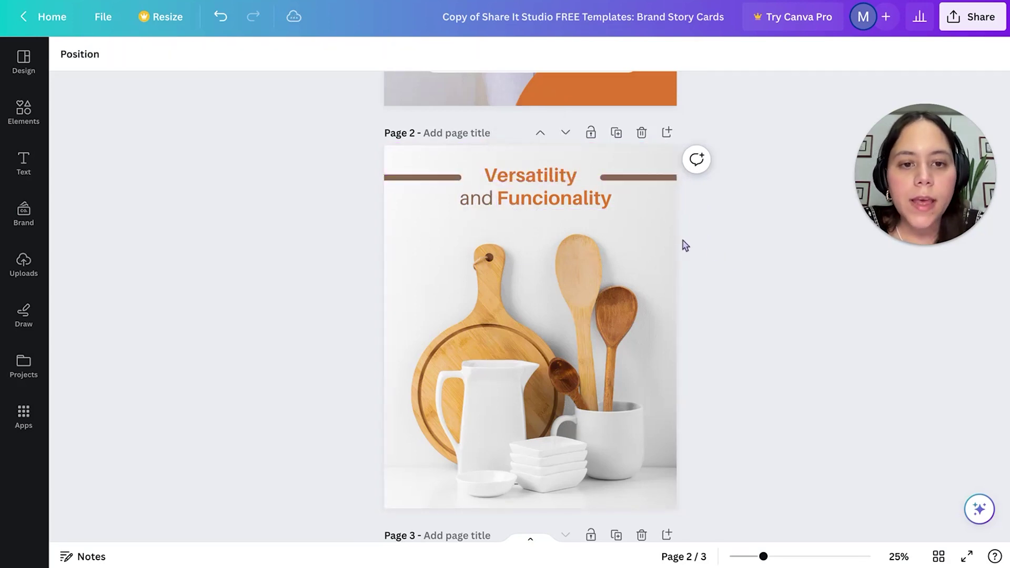
pyautogui.scroll(-3, 684, 245)
pyautogui.scroll(-5, 683, 245)
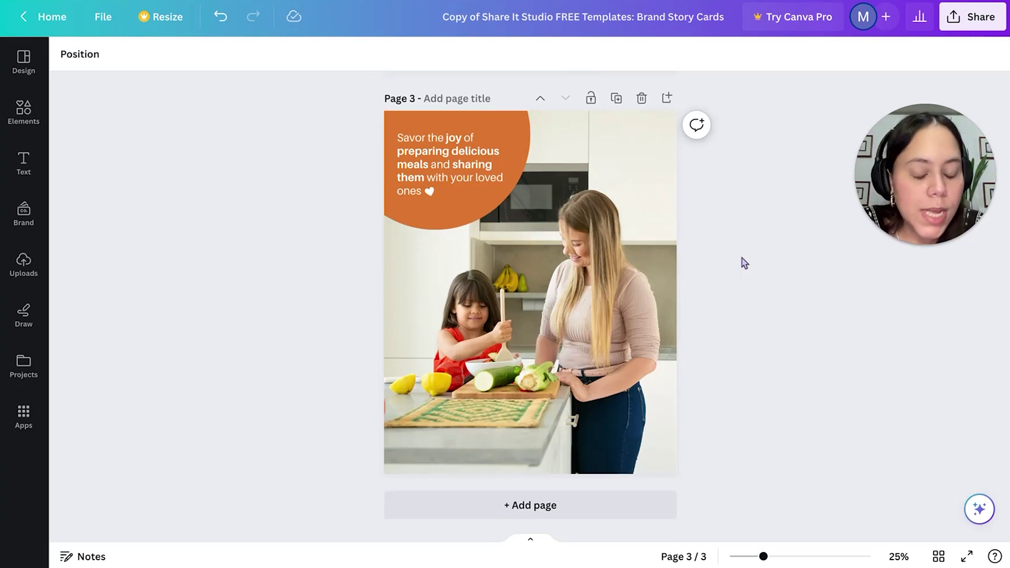
pyautogui.click(450, 164)
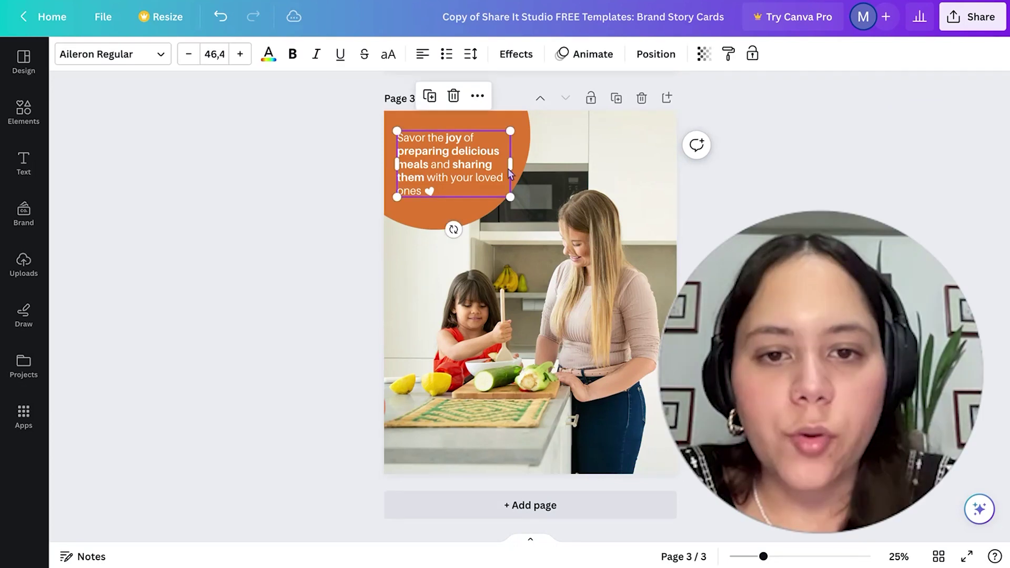
pyautogui.press('Escape')
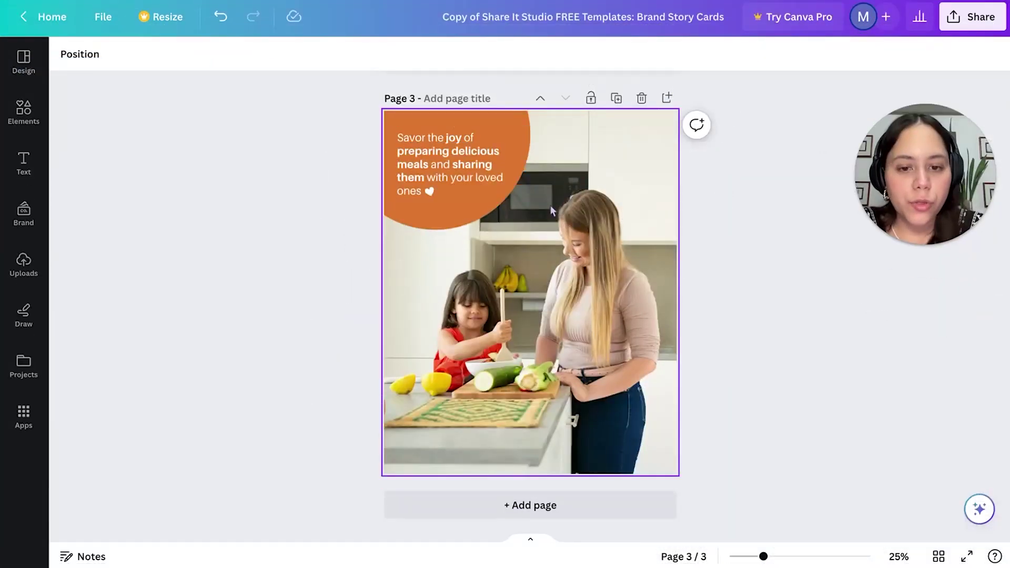
# - Scroll back up to page 1 of the design
pyautogui.scroll(15, 550, 204)
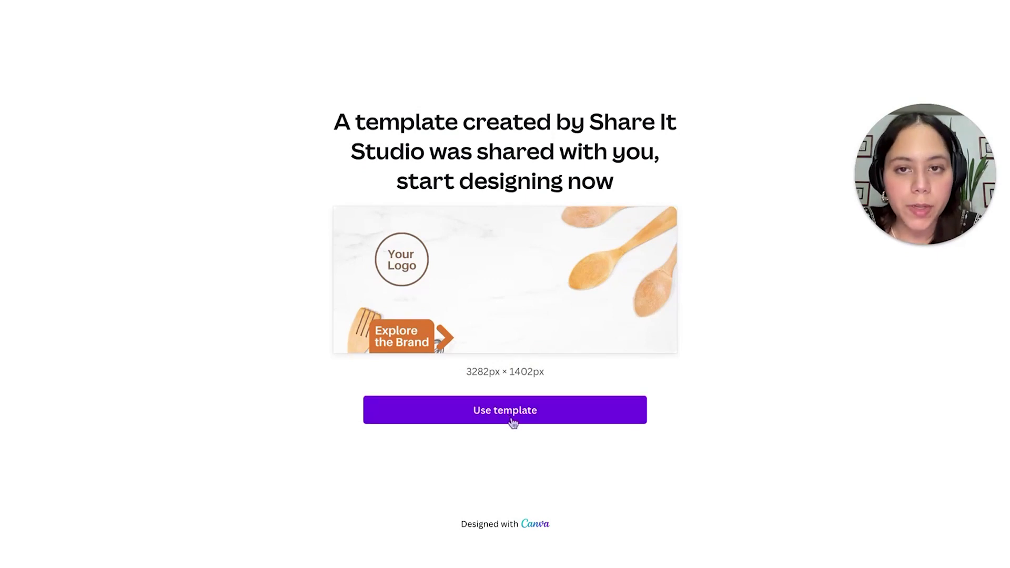
# - Copy the marble and wooden-spoon 'Explore the Brand' template into the editor and select its background photo
pyautogui.click(512, 421)
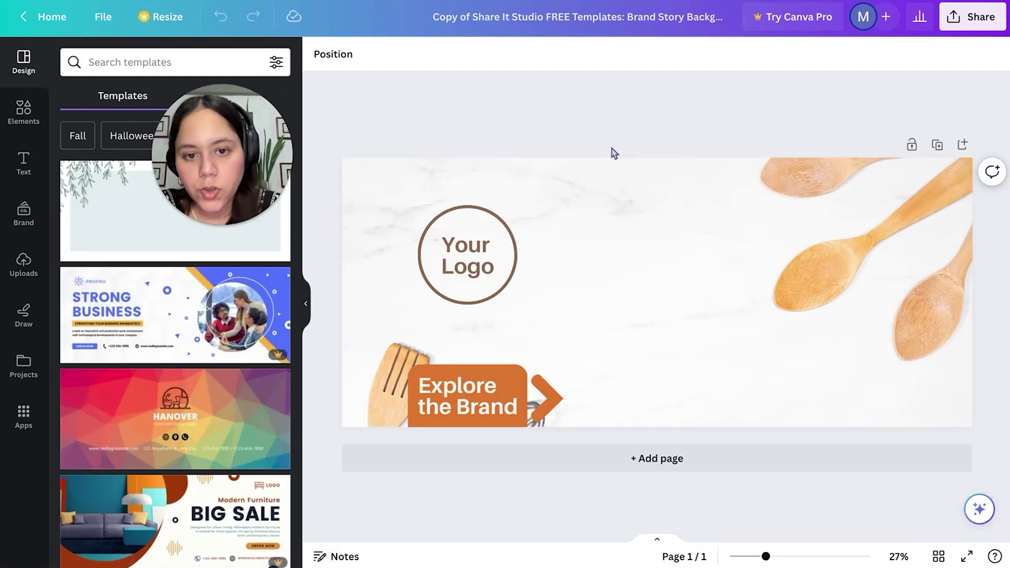
pyautogui.click(596, 203)
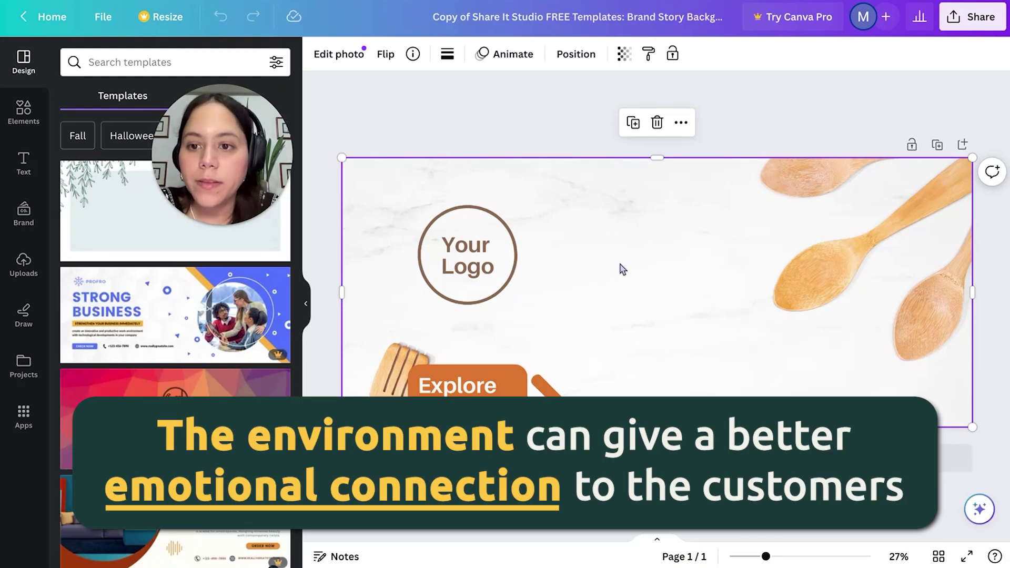
pyautogui.click(487, 257)
pyautogui.click(519, 258)
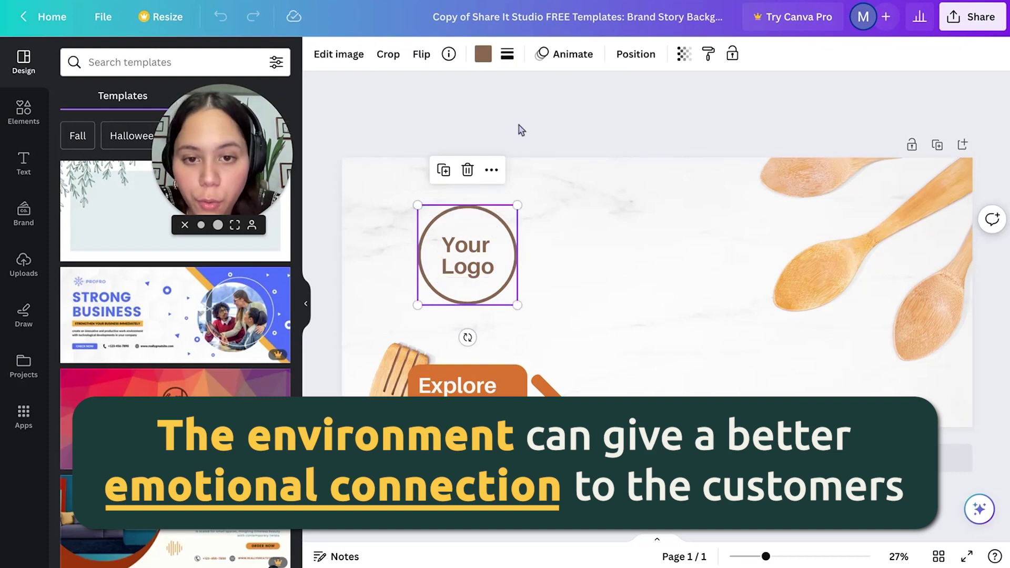
pyautogui.click(520, 125)
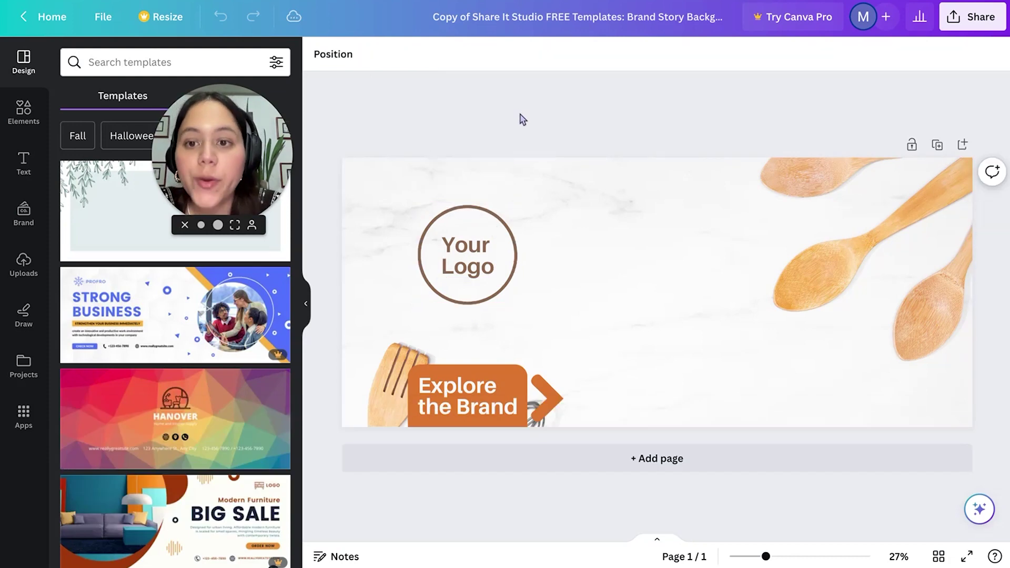
pyautogui.click(500, 248)
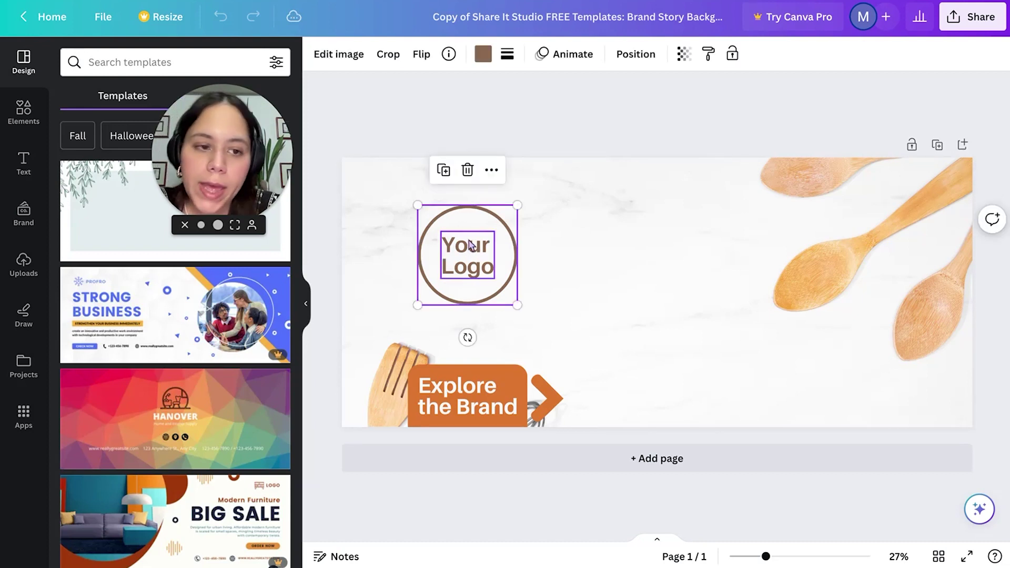
pyautogui.click(552, 120)
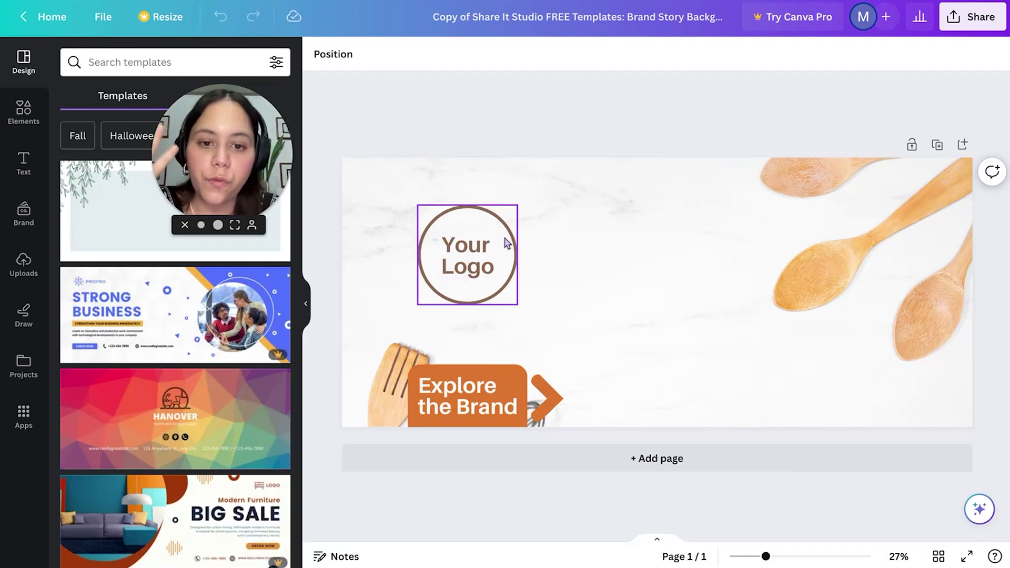
pyautogui.click(506, 243)
pyautogui.keyDown('shift'); pyautogui.click(468, 257); pyautogui.keyUp('shift')
pyautogui.click(556, 123)
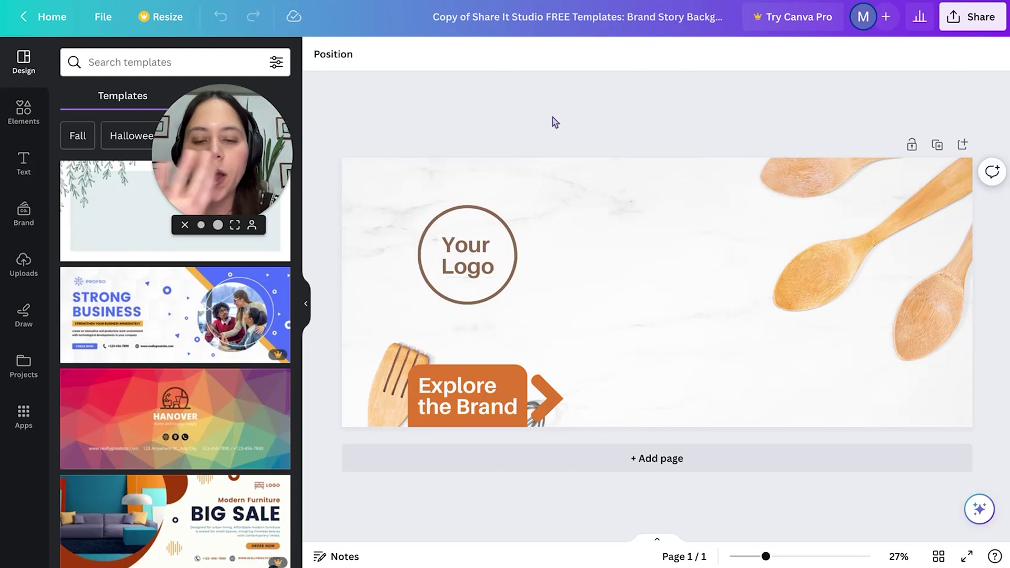
pyautogui.click(492, 256)
pyautogui.moveTo(495, 255); pyautogui.dragTo(627, 255)
pyautogui.doubleClick(537, 266)
pyautogui.click(510, 266)
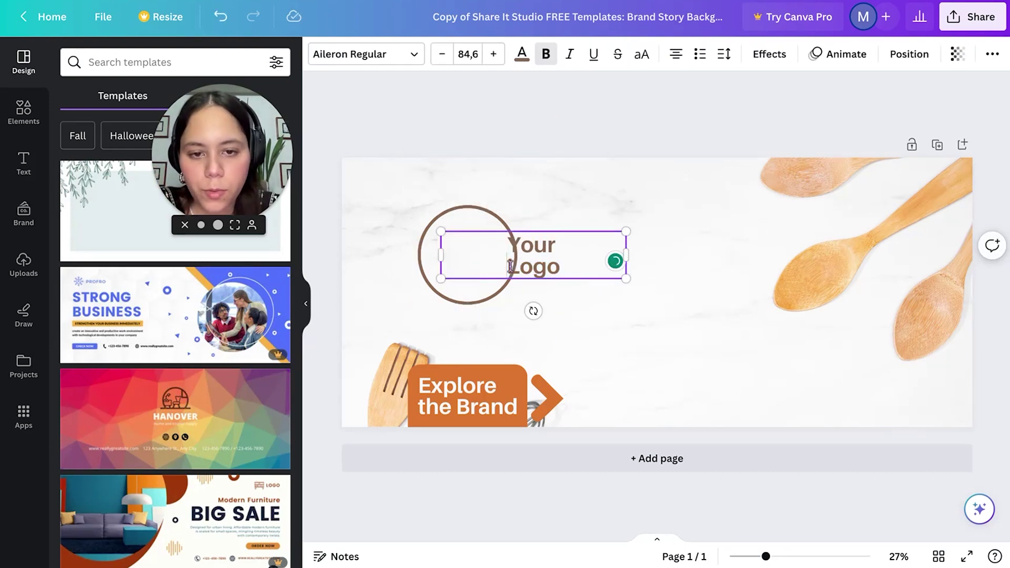
pyautogui.press('BackSpace')
pyautogui.press('Escape')
pyautogui.moveTo(554, 249); pyautogui.dragTo(678, 191)
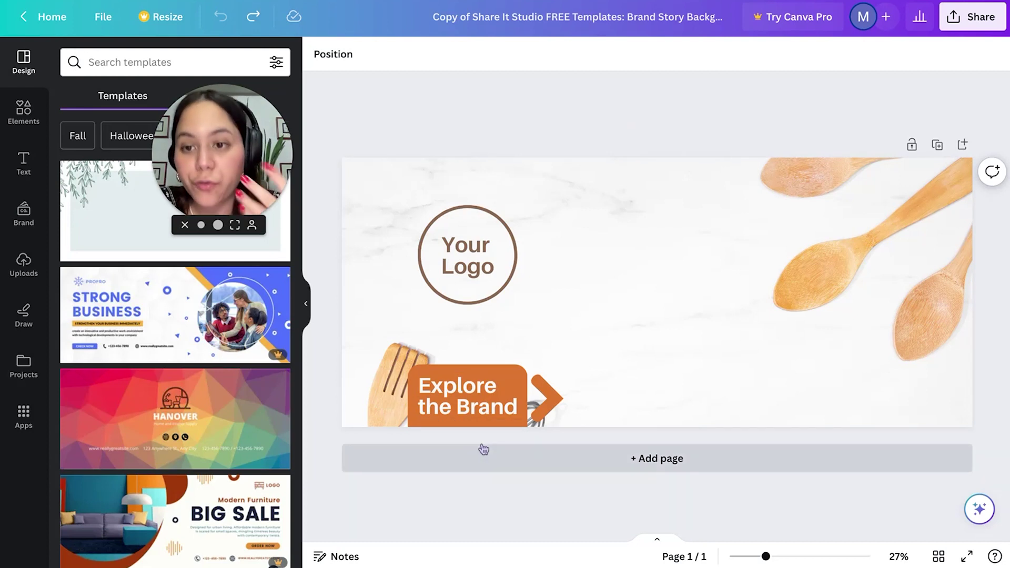
pyautogui.click(480, 412)
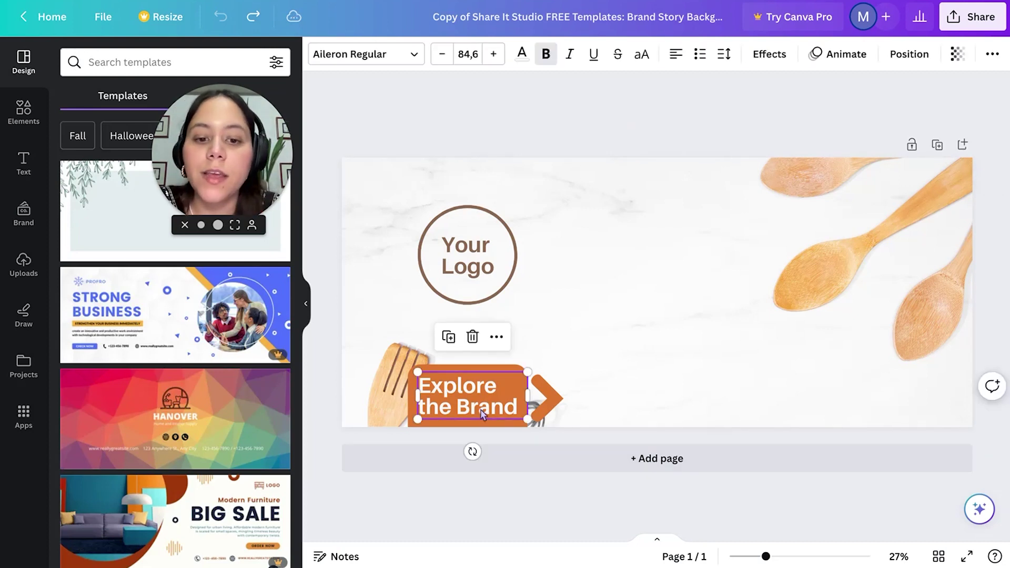
pyautogui.keyDown('shift'); pyautogui.click(555, 411); pyautogui.keyUp('shift')
pyautogui.click(522, 414)
pyautogui.press('Escape')
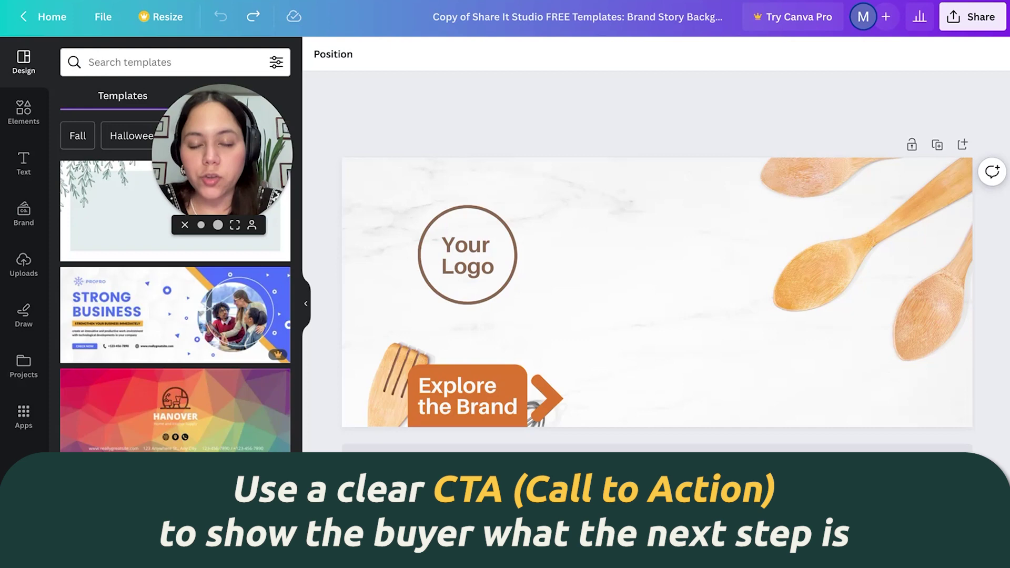
pyautogui.click(448, 385)
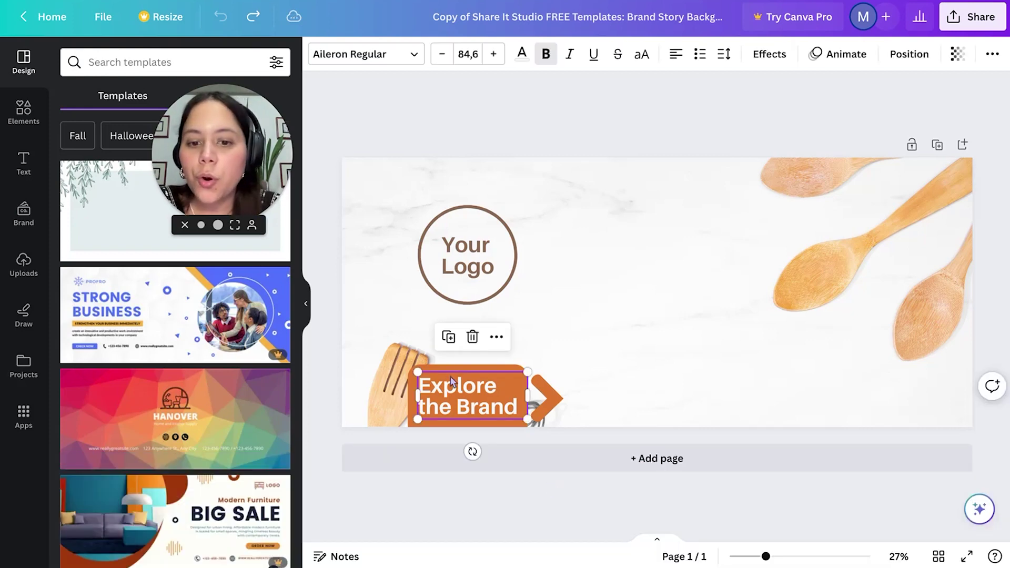
pyautogui.click(743, 492)
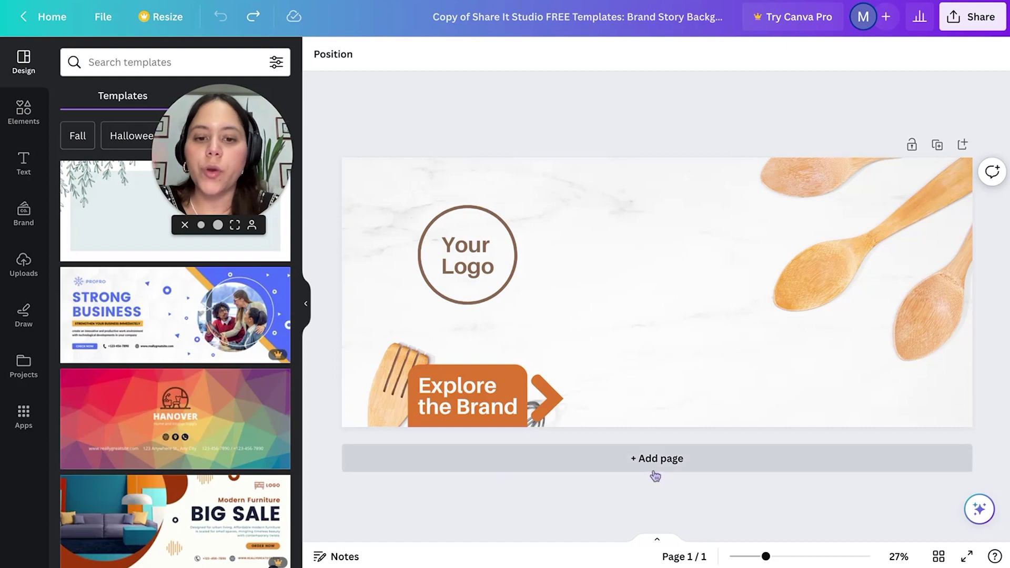
pyautogui.click(494, 389)
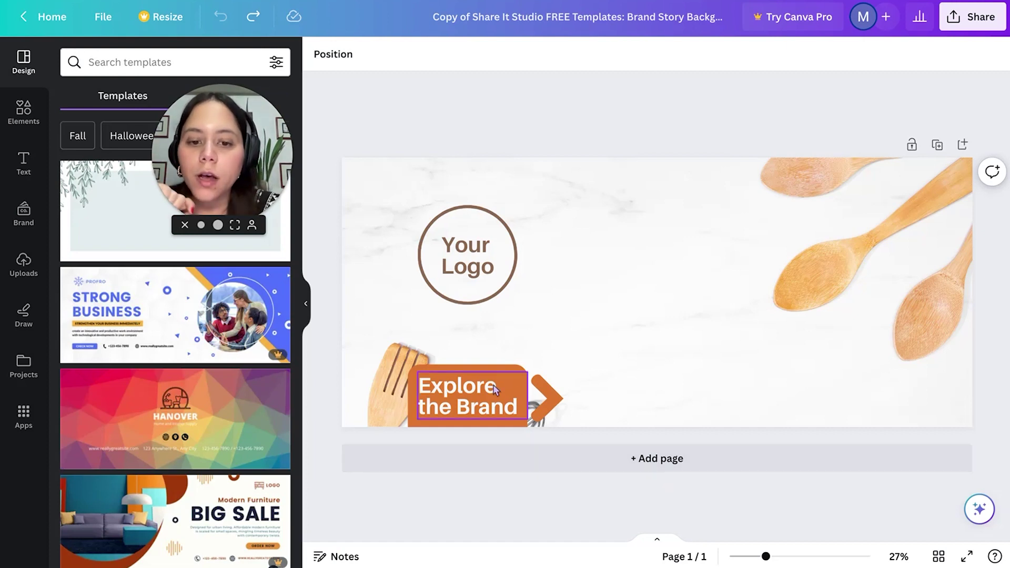
pyautogui.click(551, 403)
pyautogui.click(465, 370)
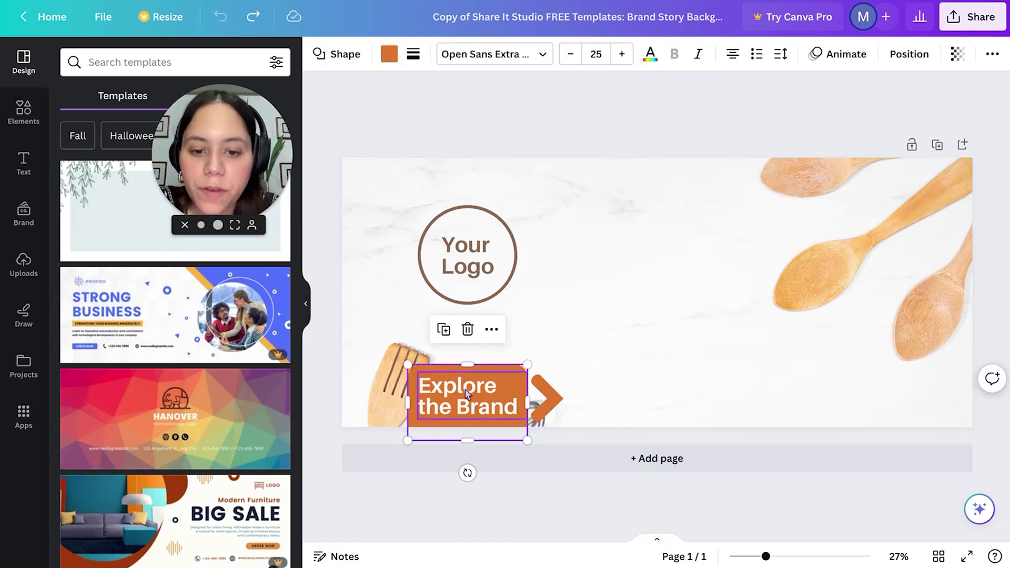
pyautogui.click(466, 392)
pyautogui.click(552, 402)
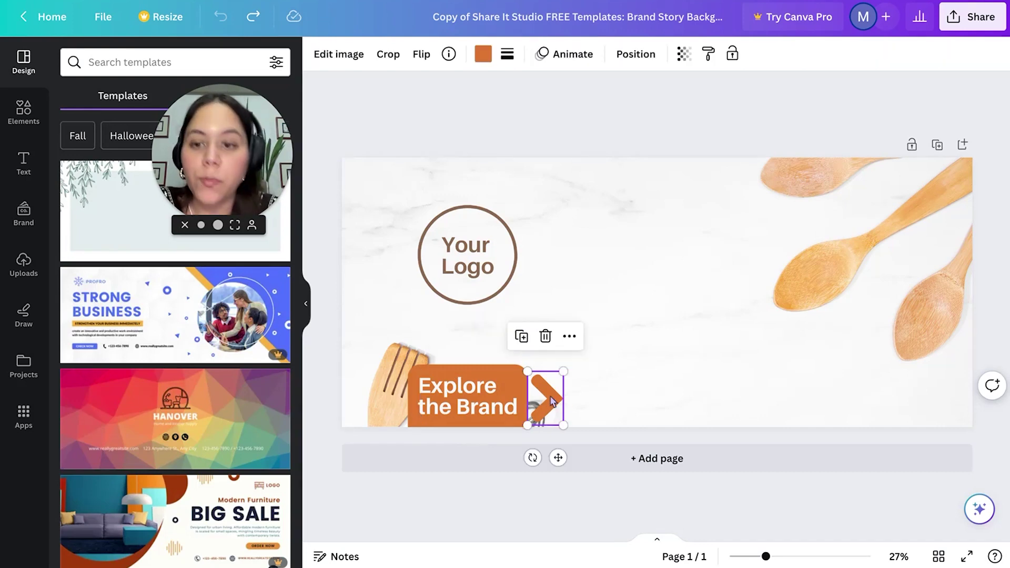